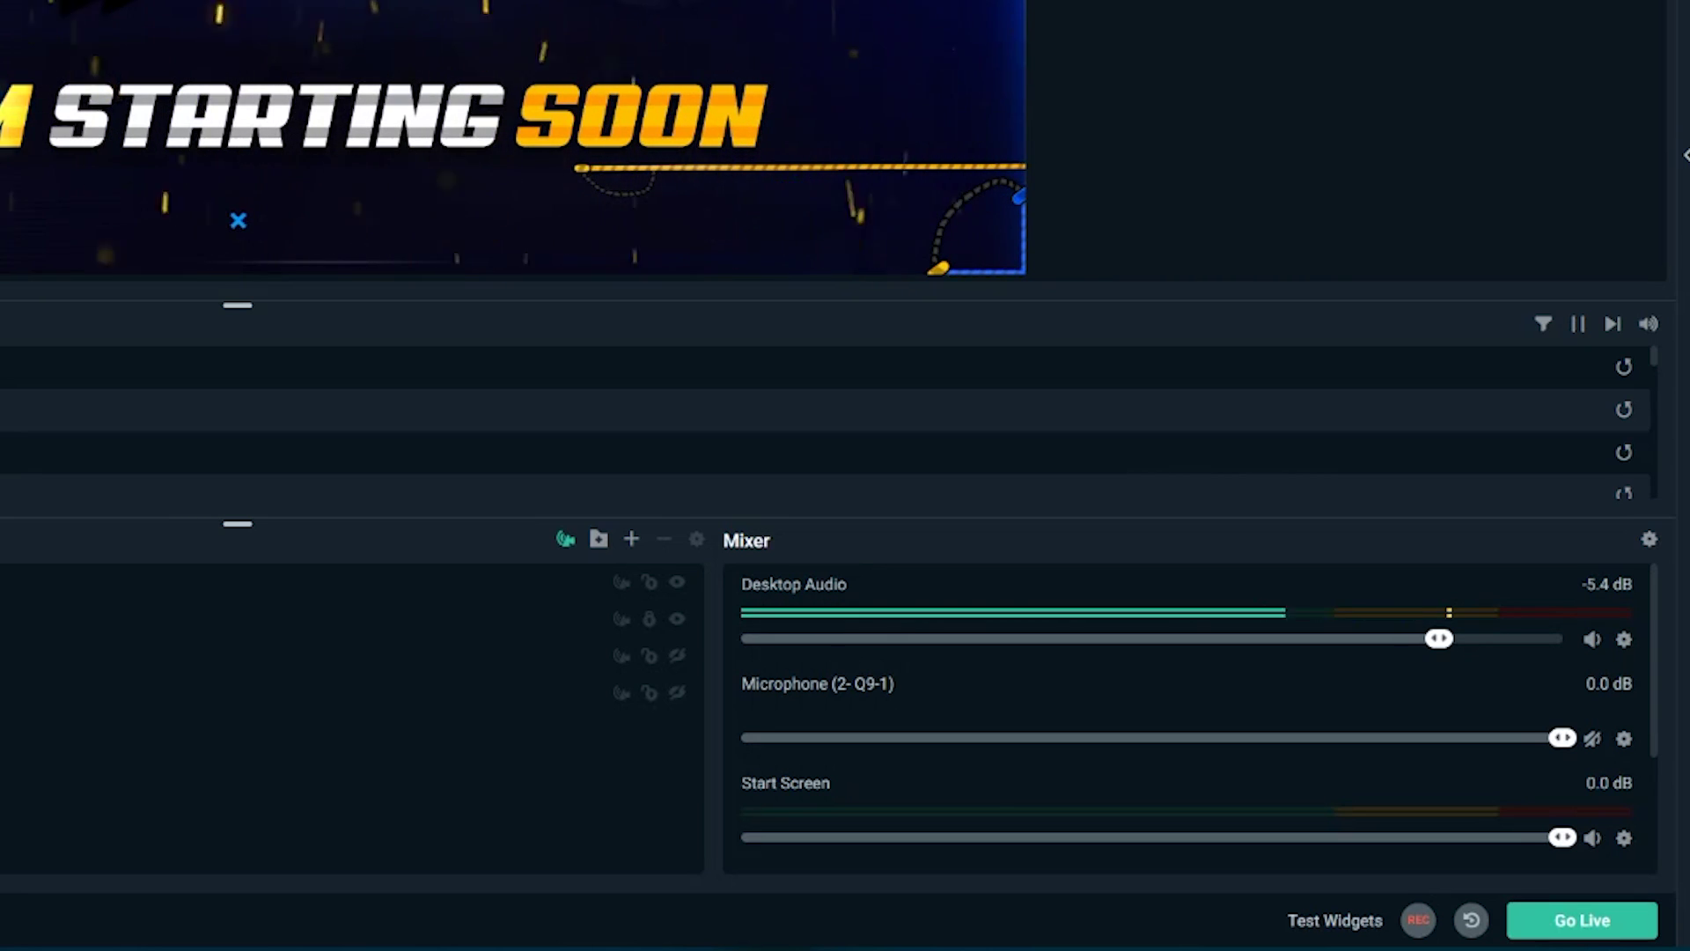
- Open Advanced Audio Settings from the Mixer's gear icon to view every audio source
click(1647, 545)
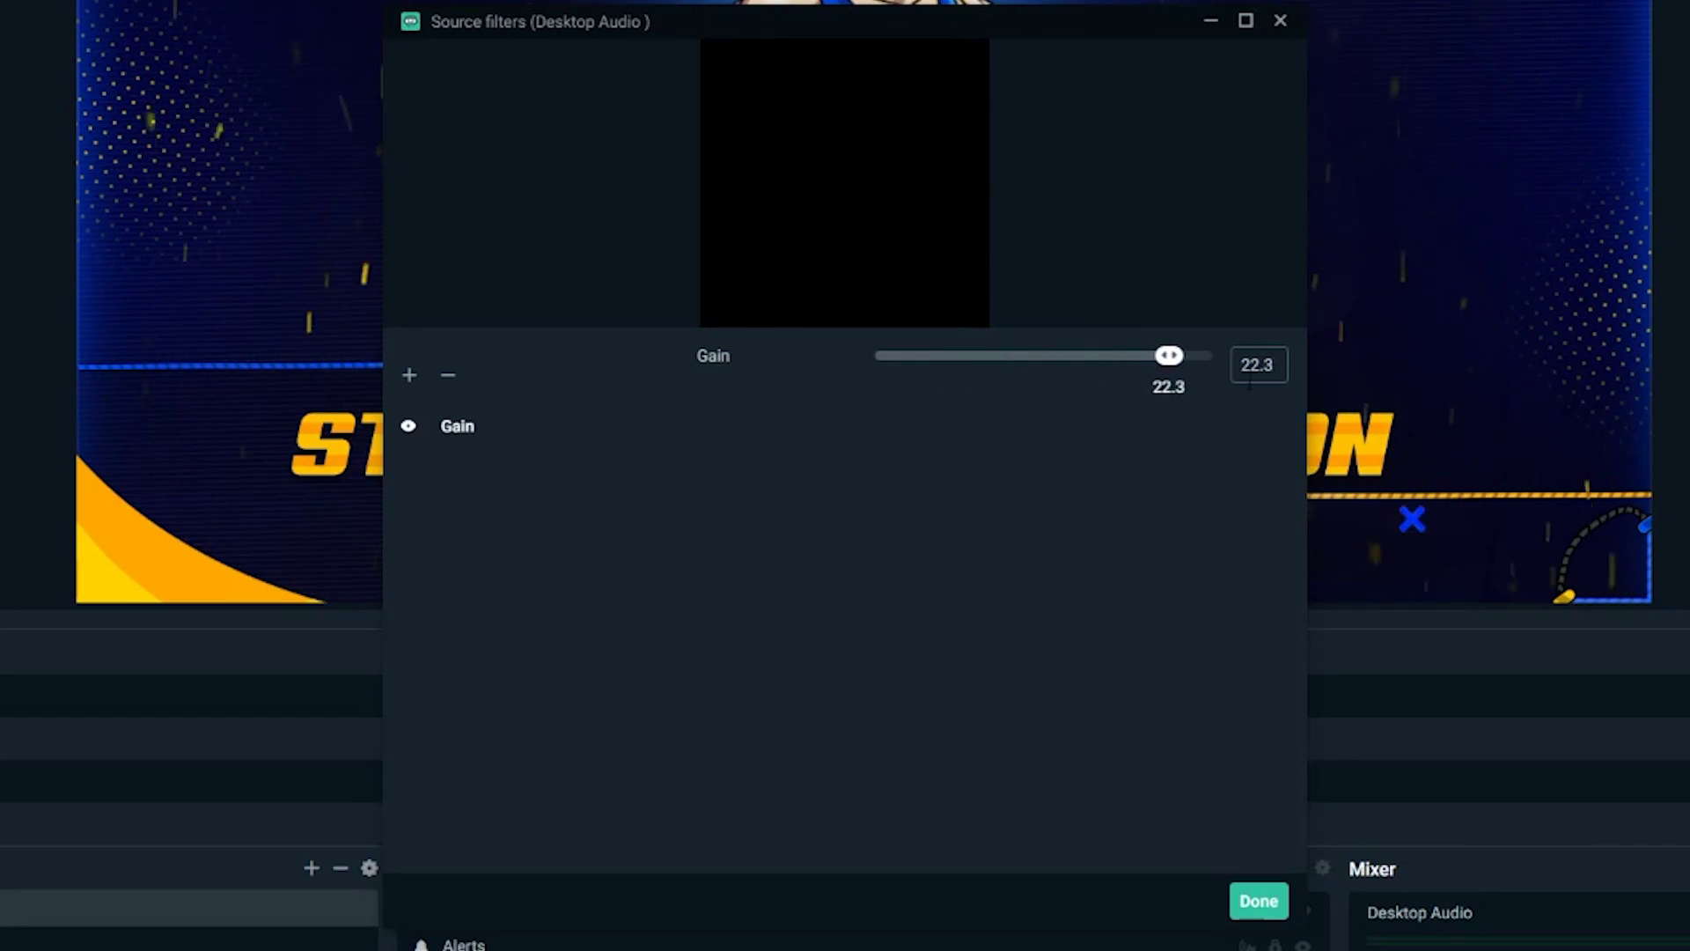
- Enter 0 in the Desktop Audio Gain filter's value box
text(0)
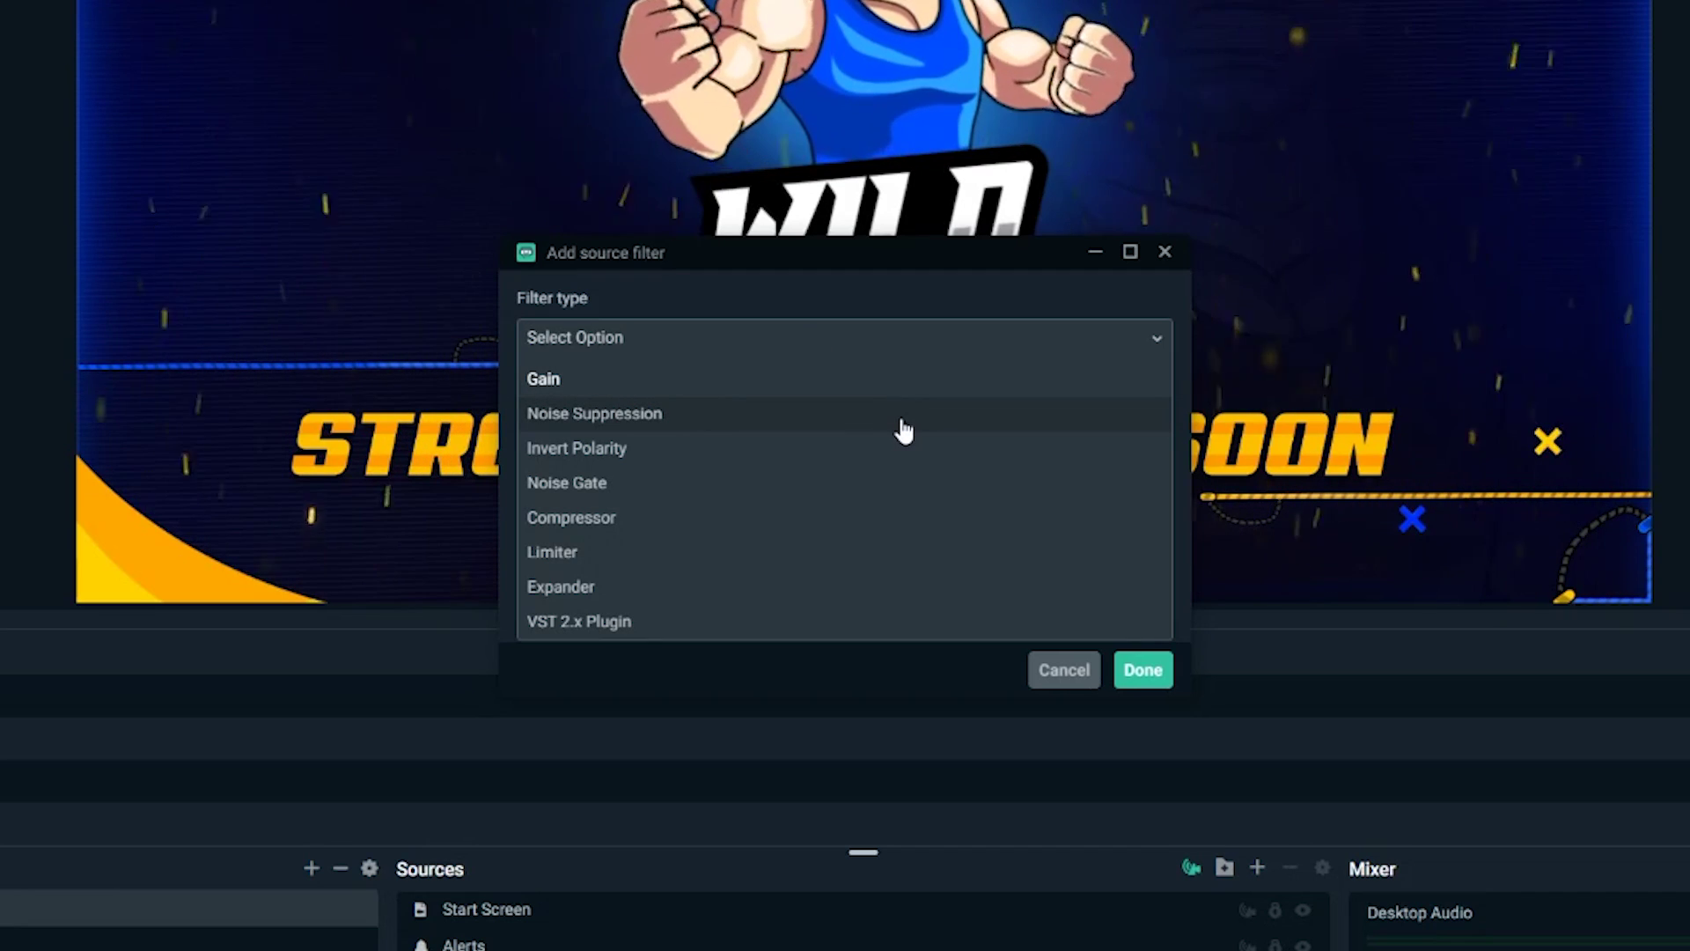
- Choose Noise Suppression as the filter type and add it to Desktop Audio
click(903, 431)
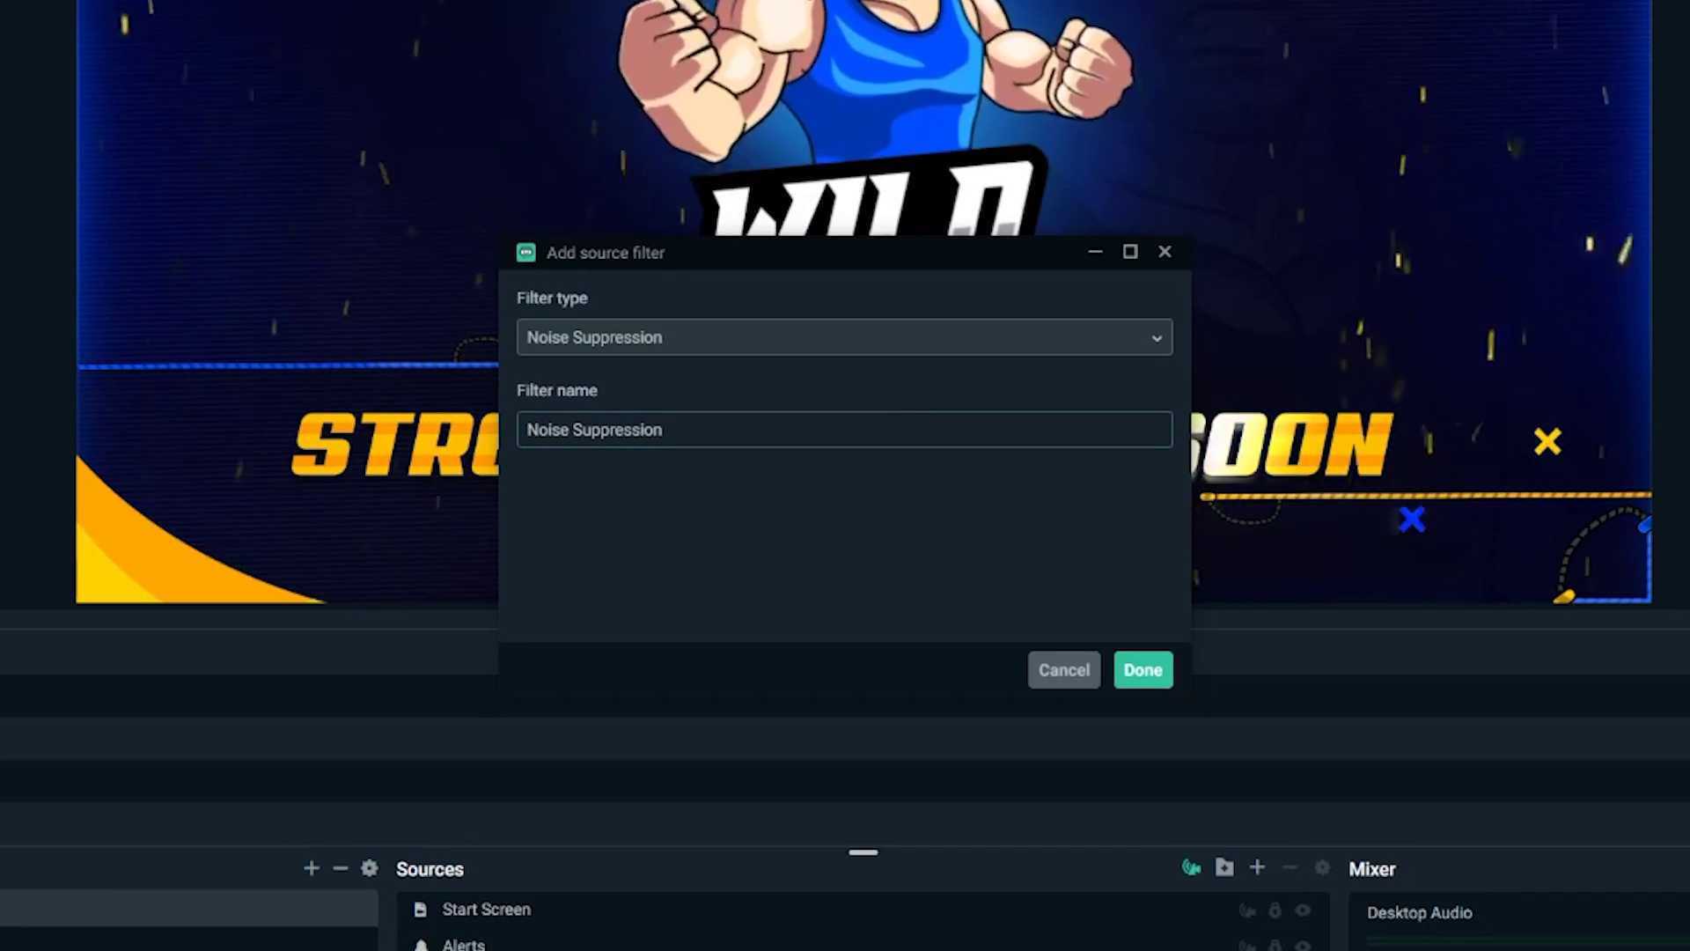
click(1144, 671)
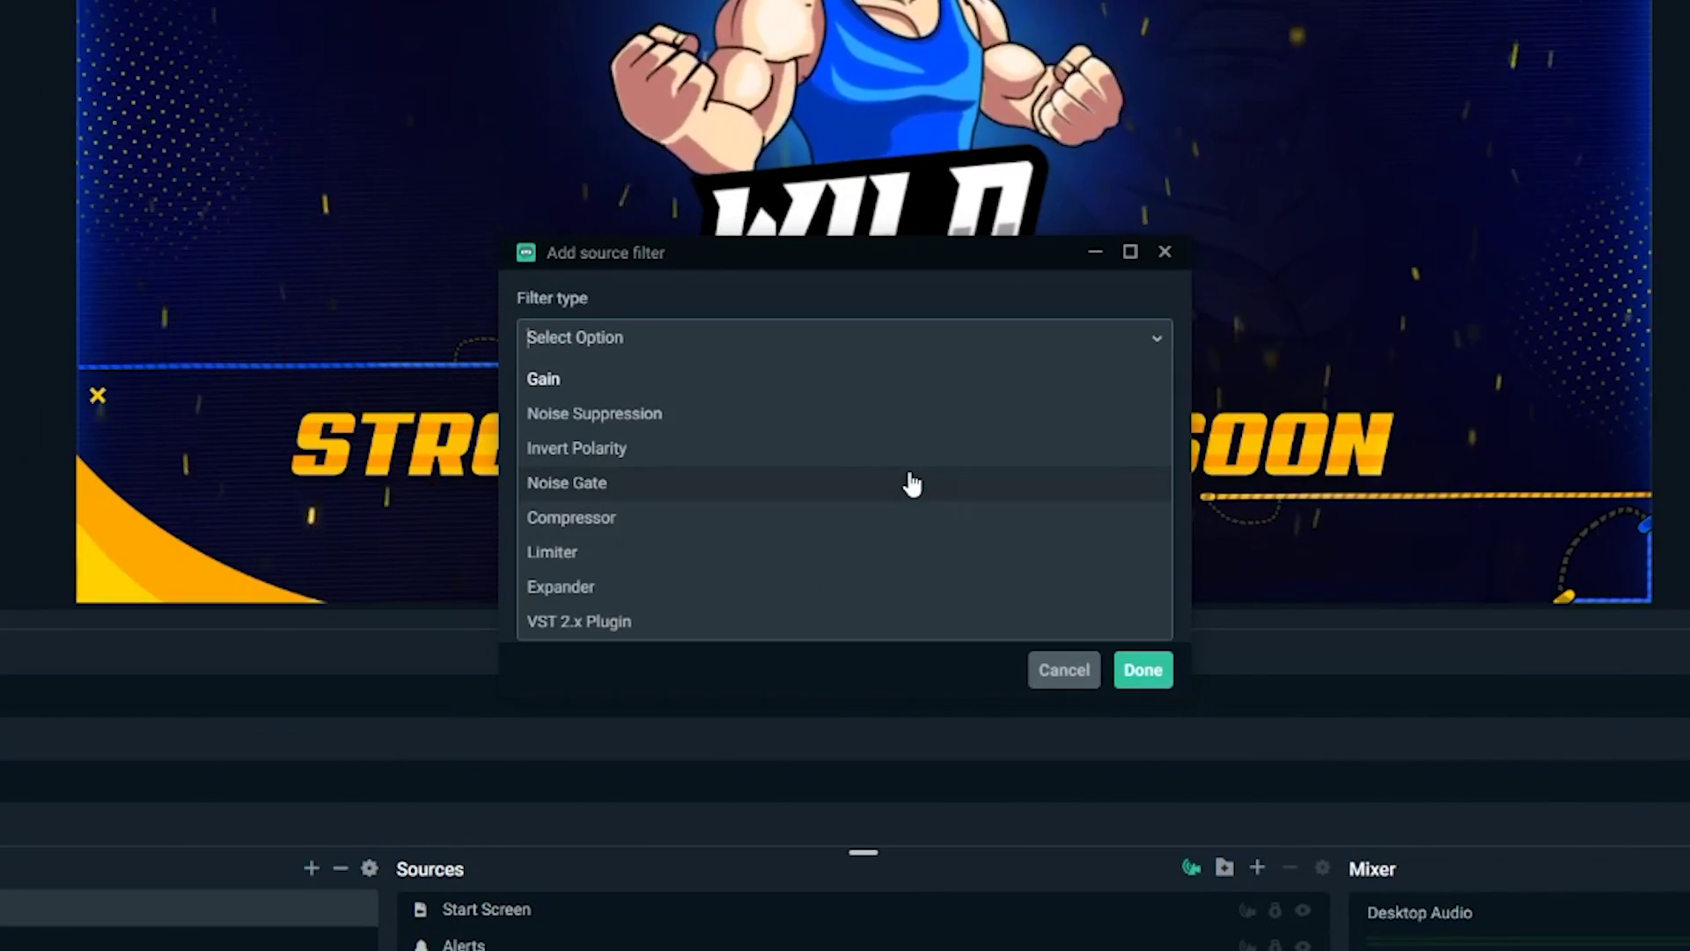
- Add a Noise Gate filter to Desktop Audio
click(912, 483)
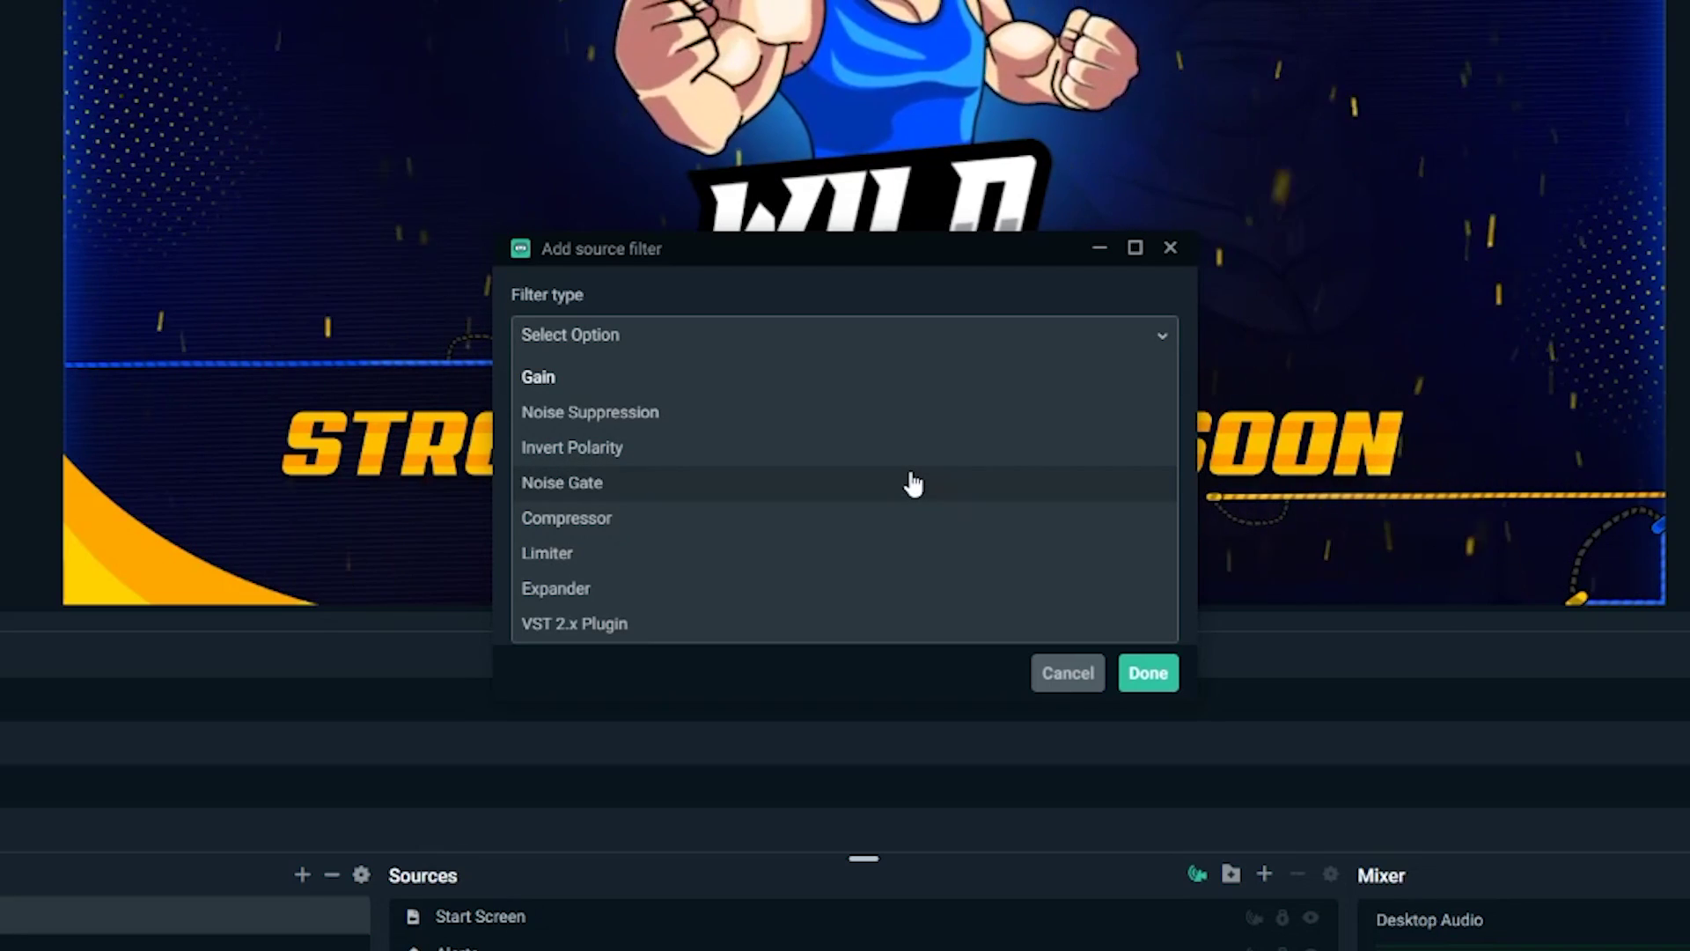
click(912, 480)
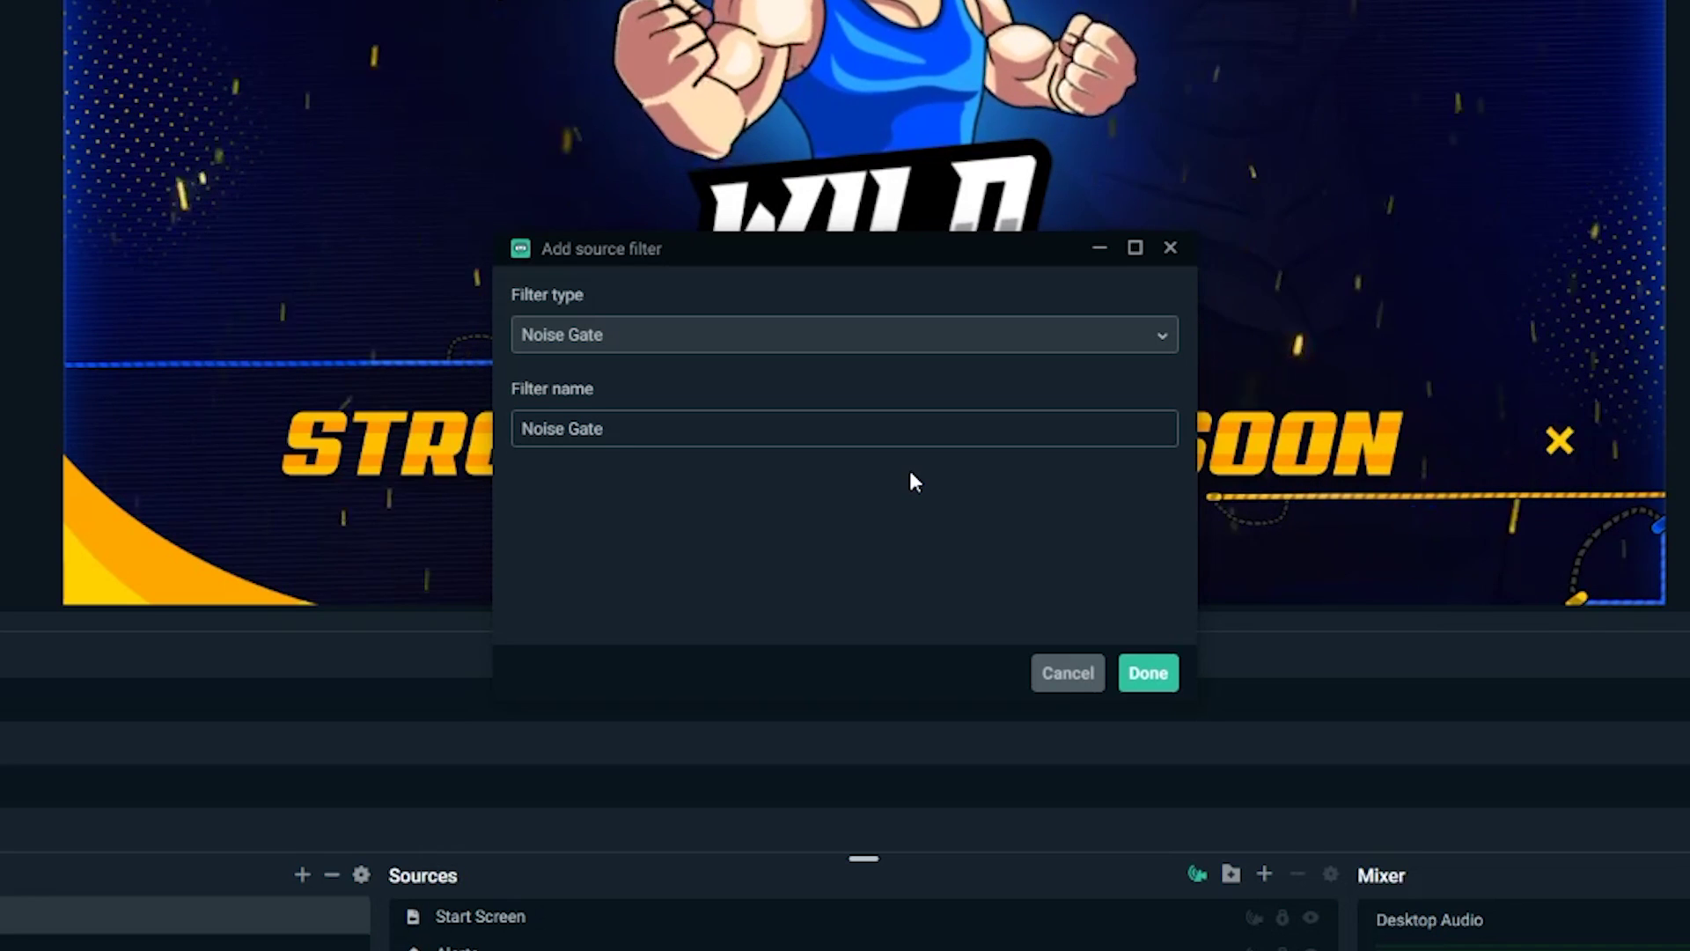
click(1136, 674)
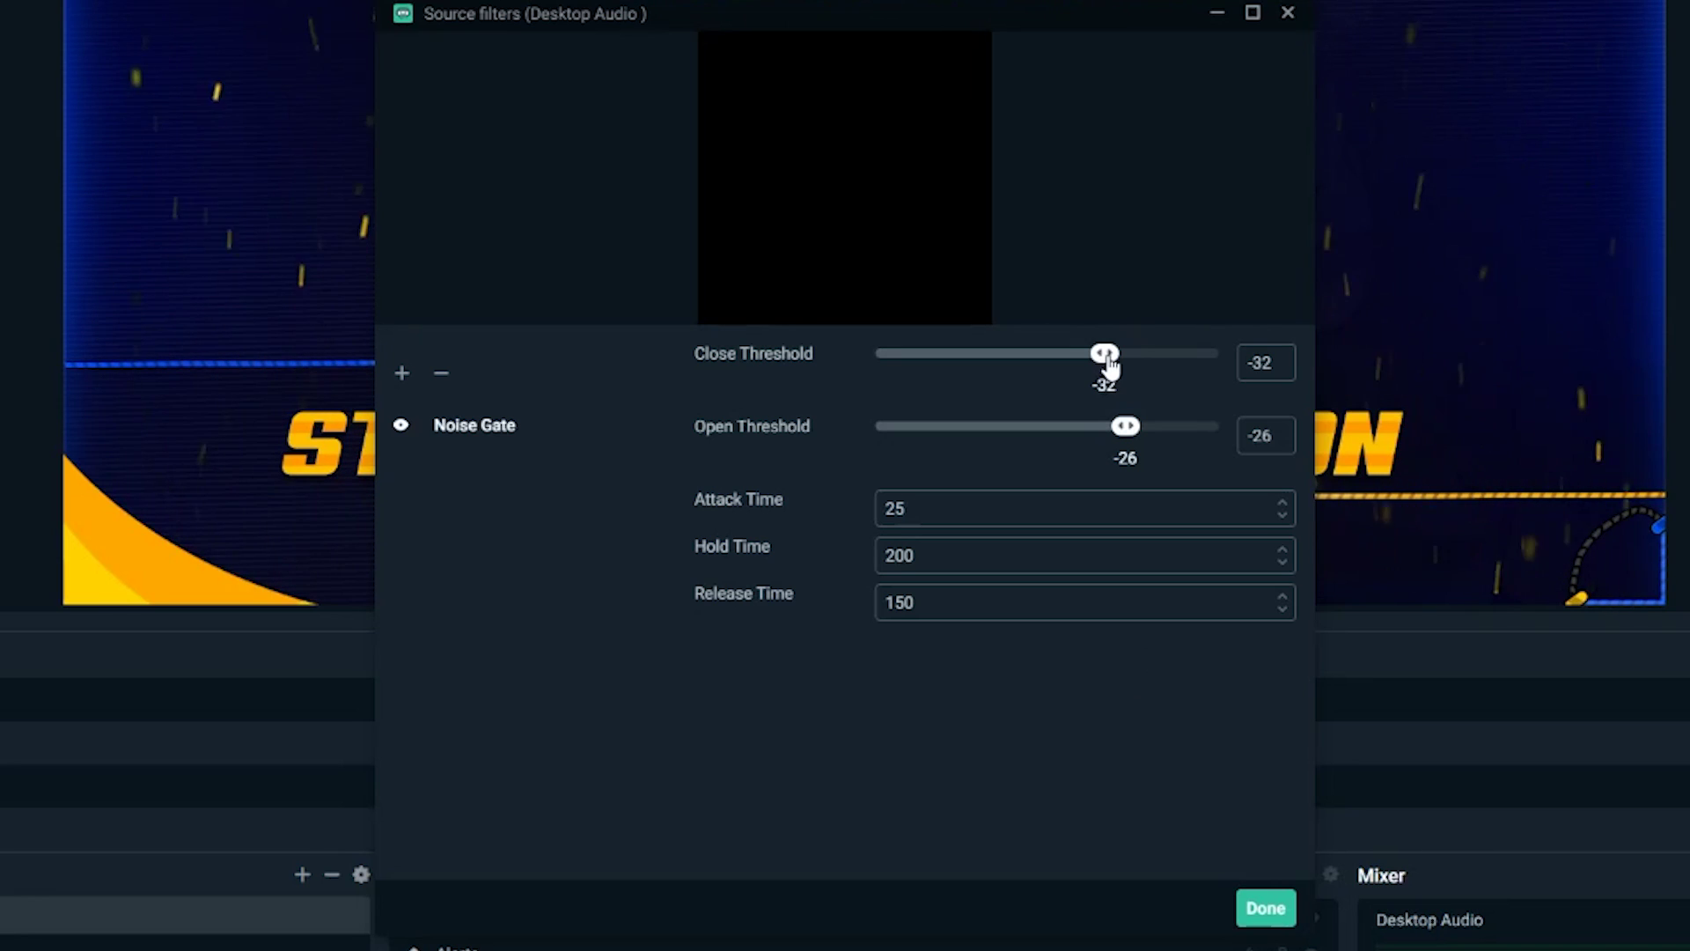
- Set the Noise Gate to close -32, open -21, attack 20, and release 141
drag(1085, 362, 931, 362)
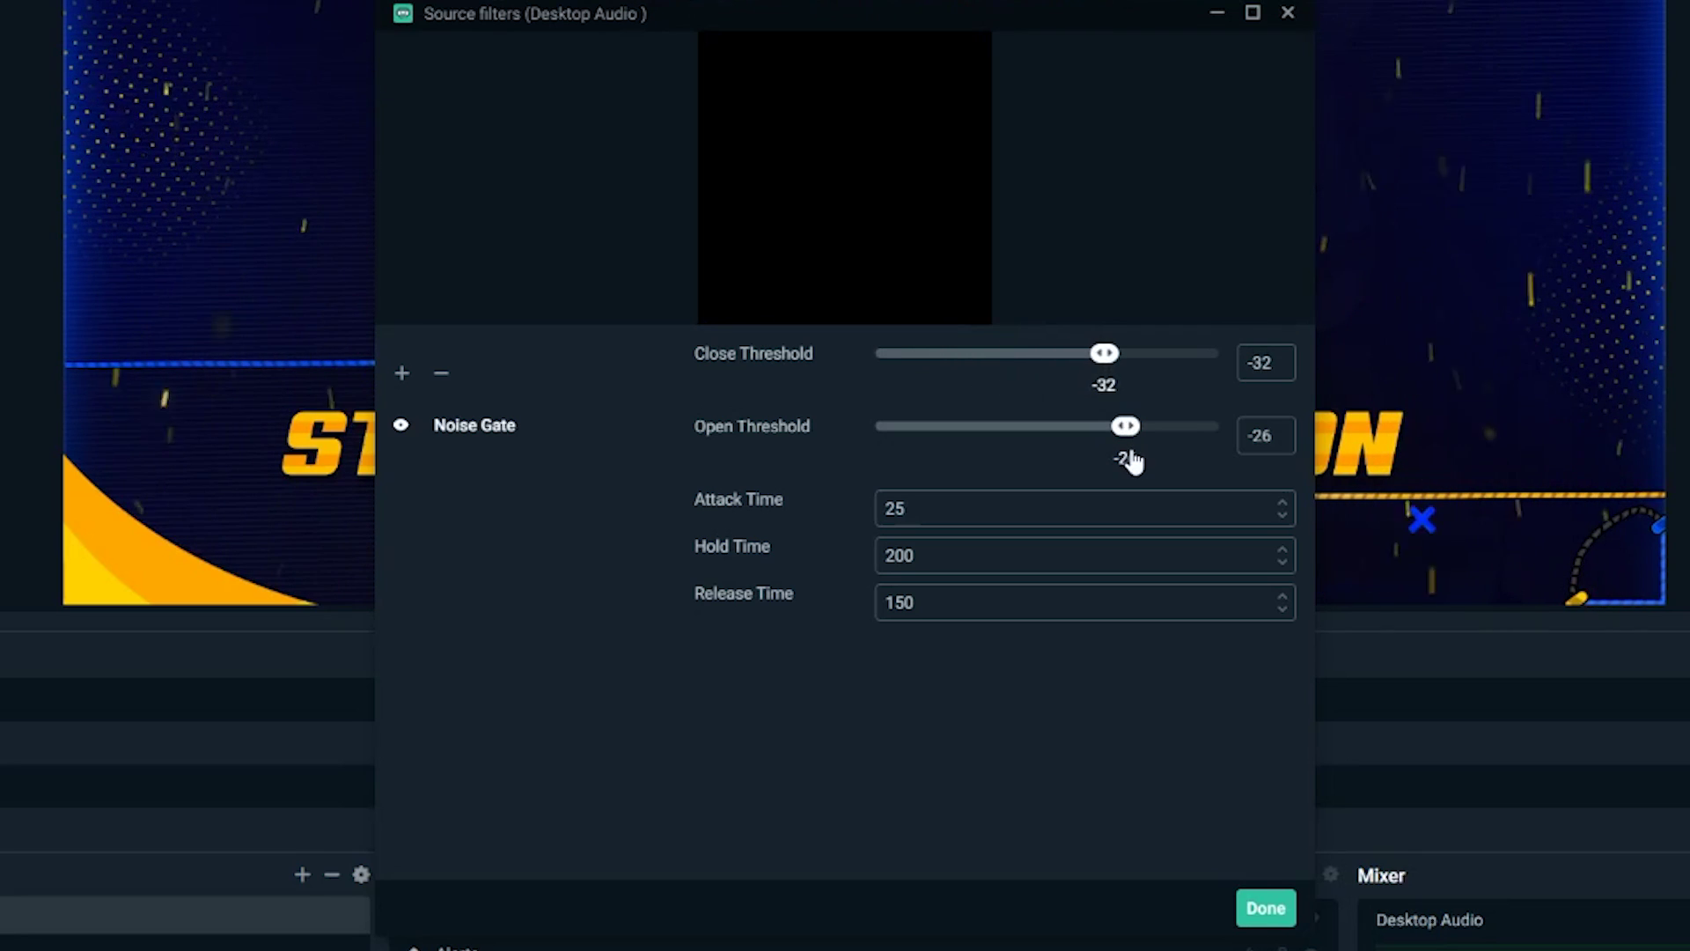
drag(1136, 437, 1207, 435)
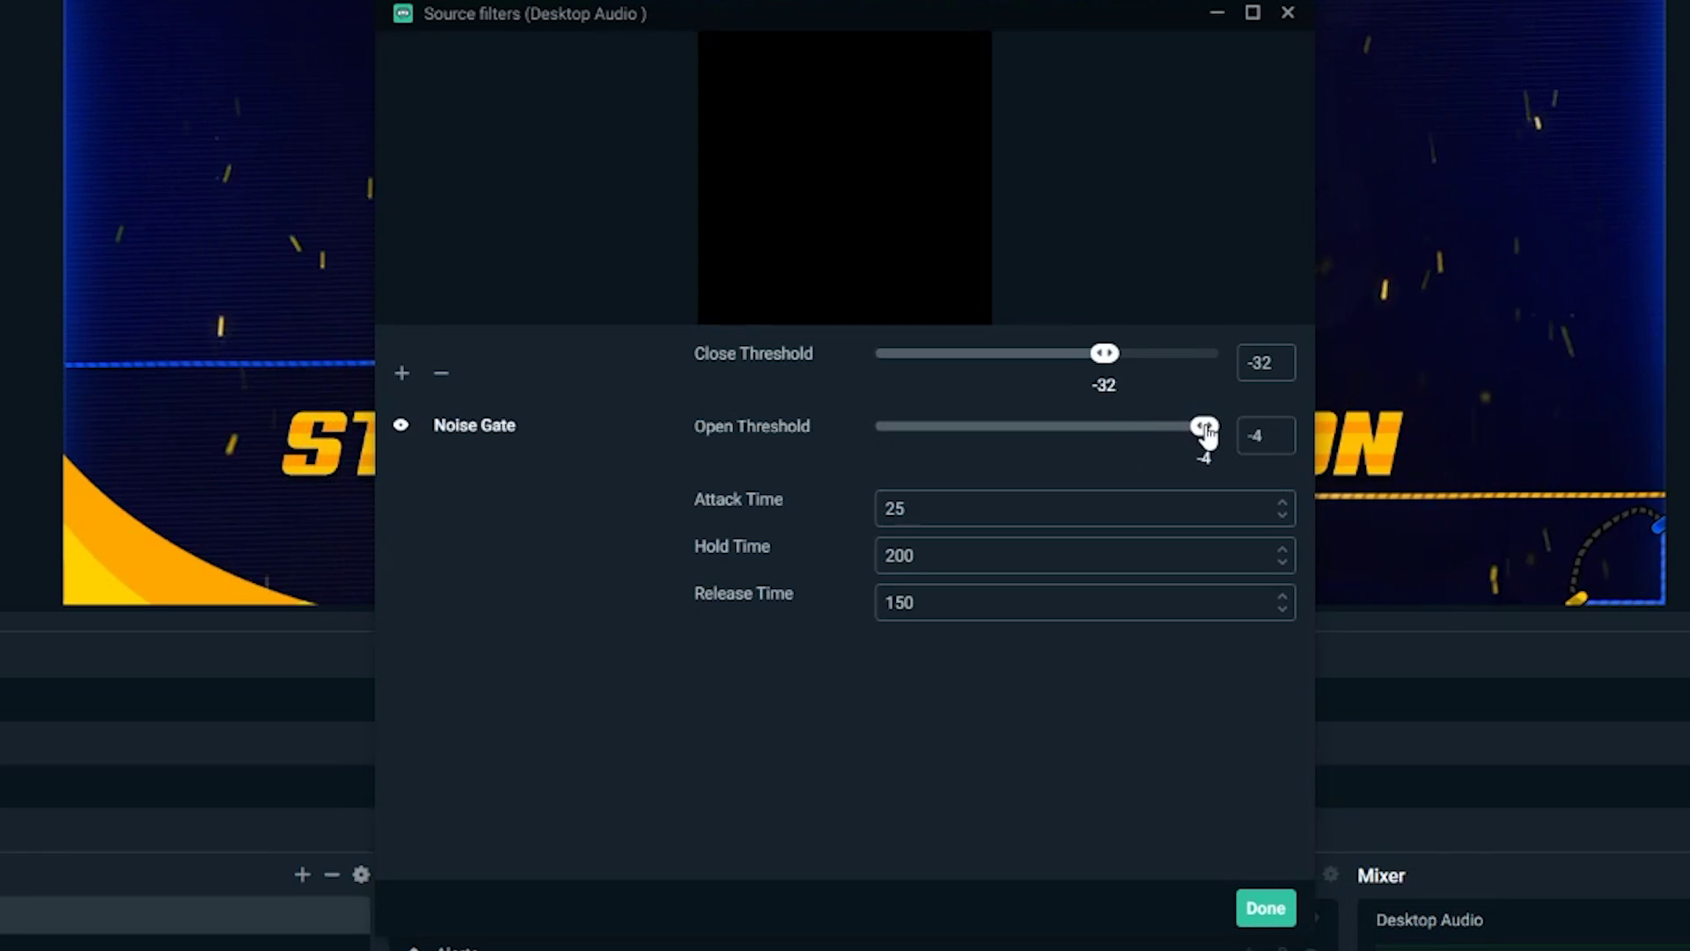
click(1282, 515)
click(1281, 516)
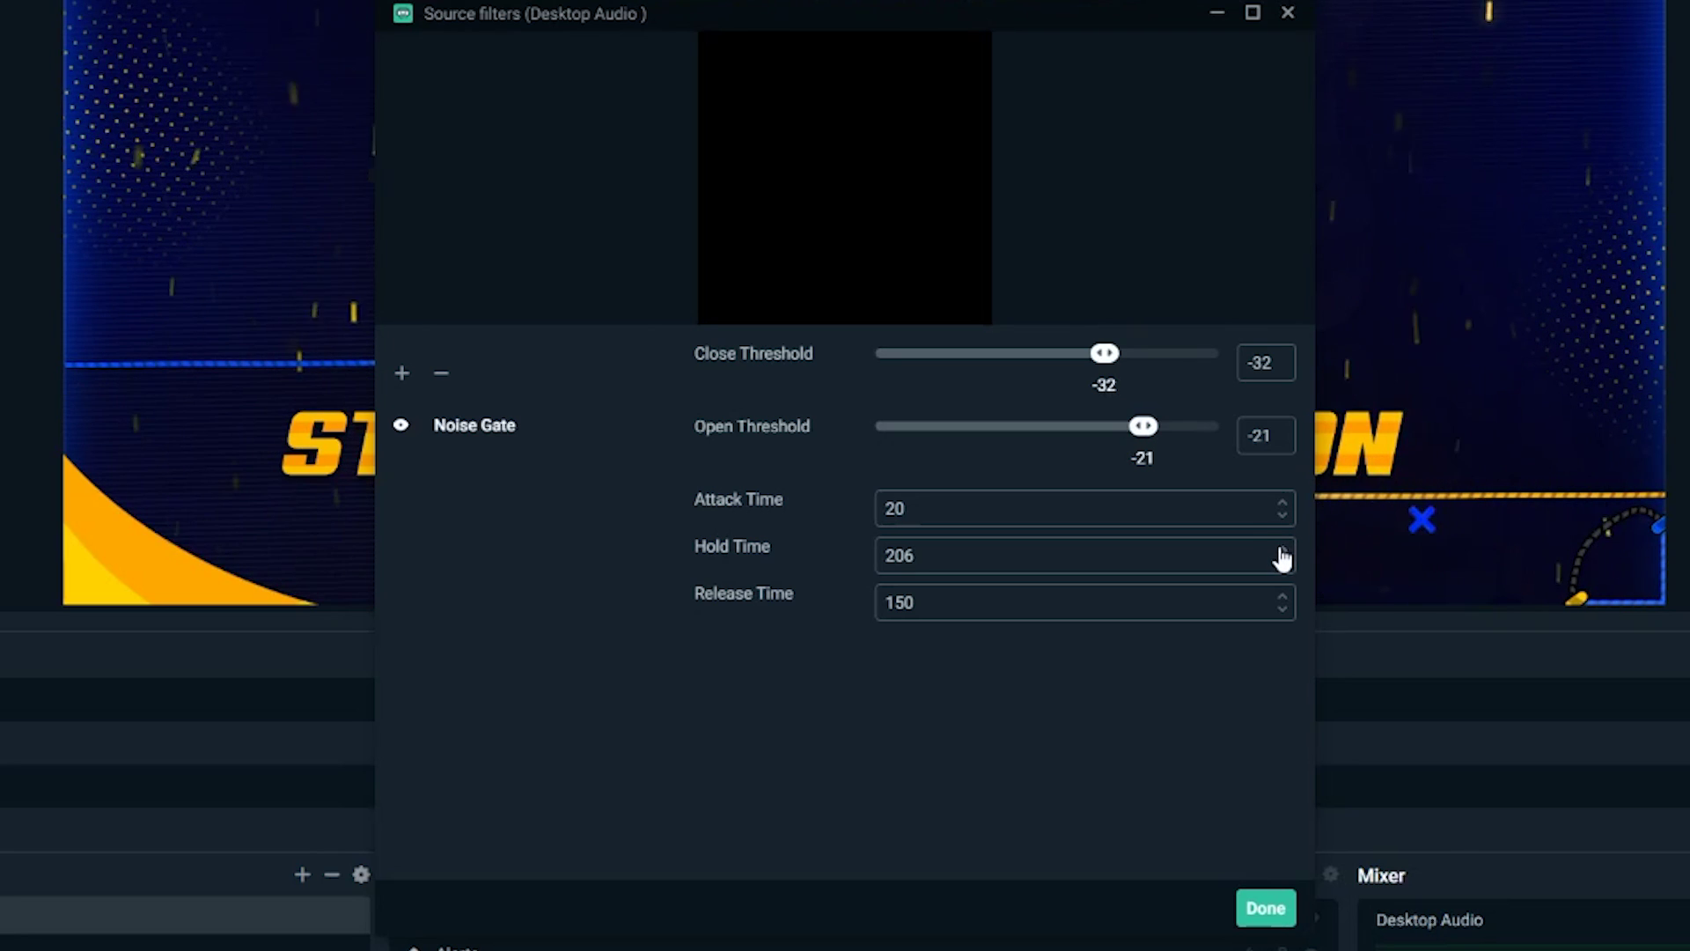
click(1282, 610)
click(1282, 610)
click(1282, 610)
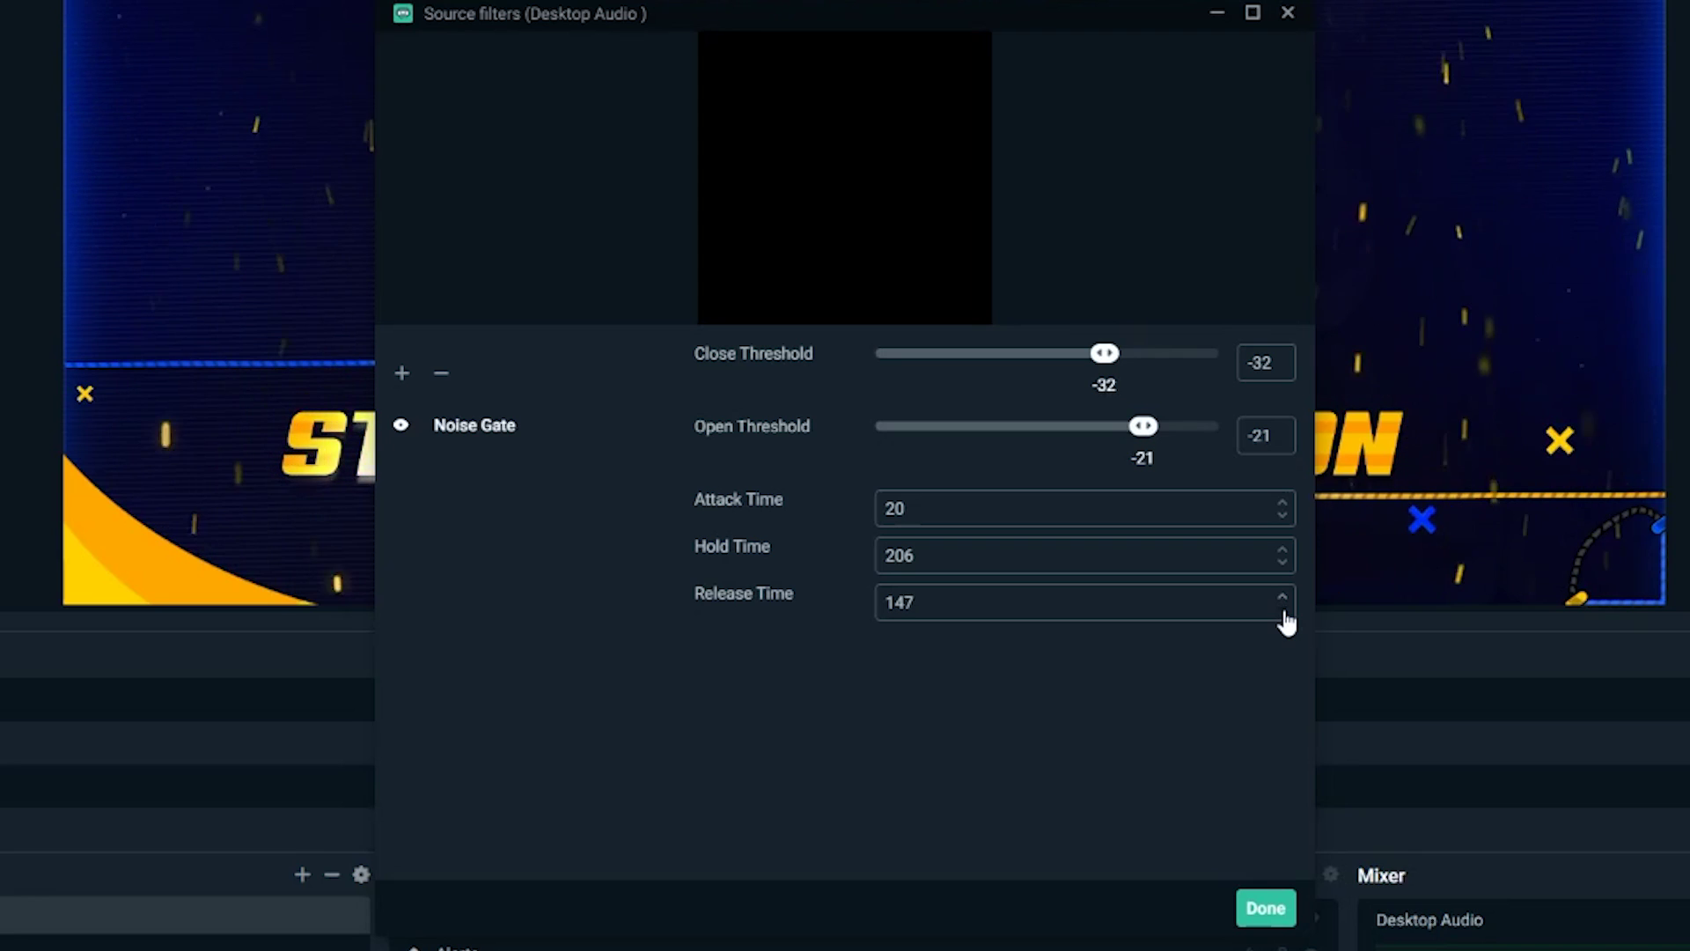
click(1282, 610)
click(1282, 610)
click(1283, 610)
click(1282, 610)
click(1282, 610)
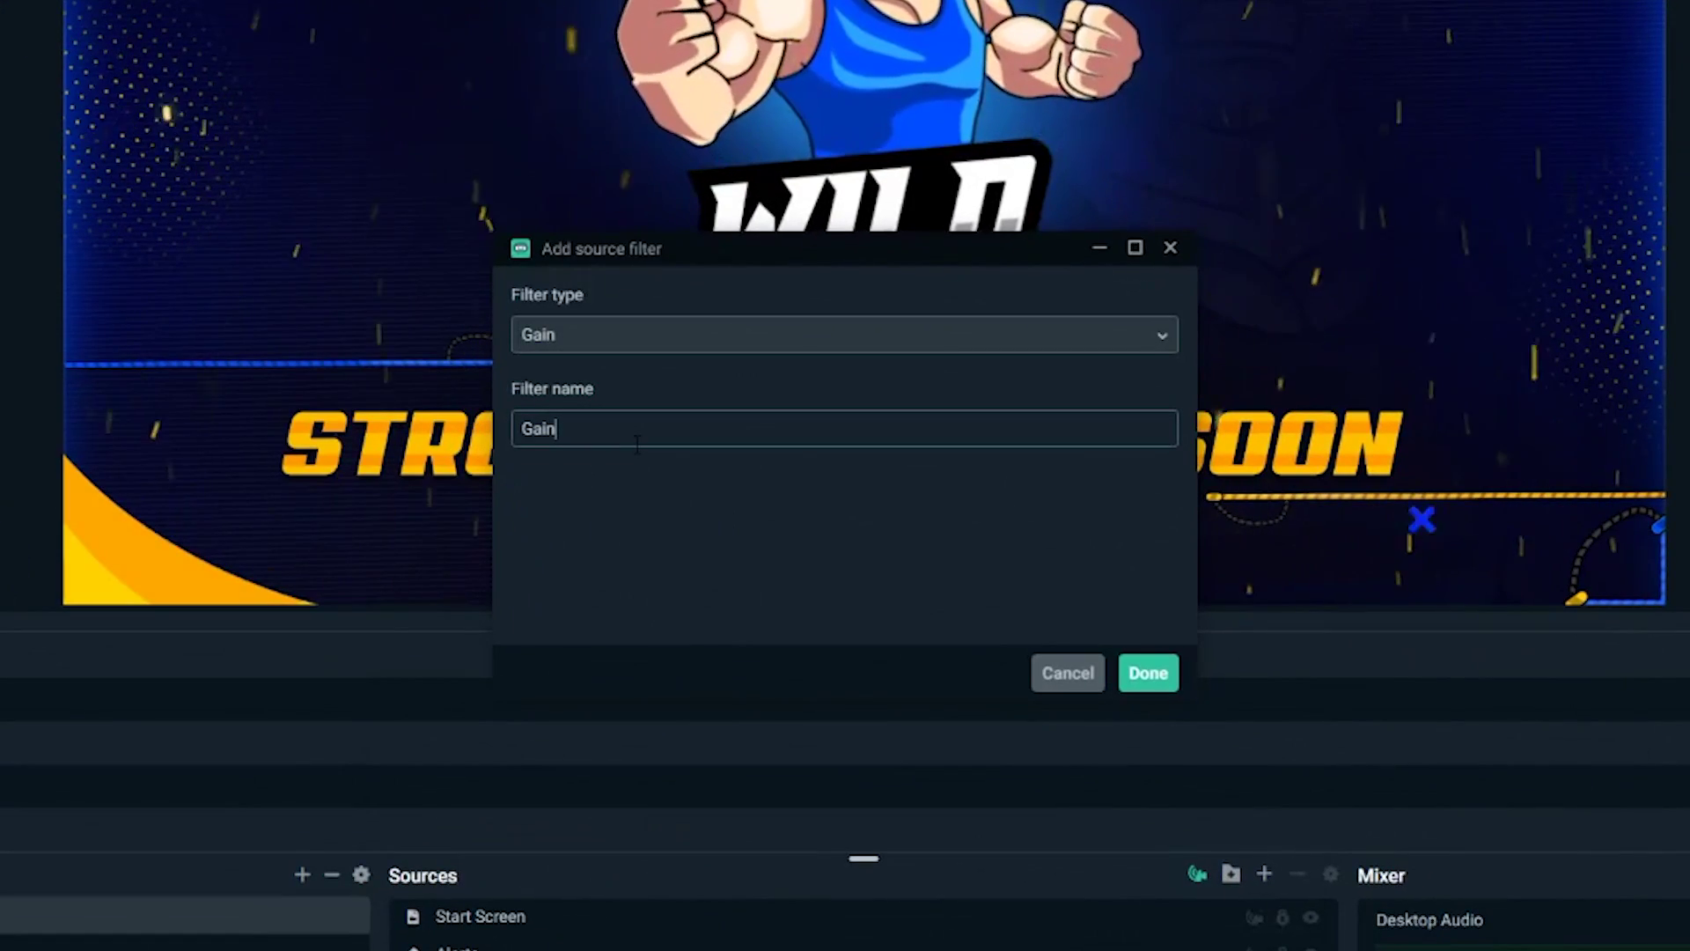
- Add a Compressor filter to Desktop Audio
click(753, 337)
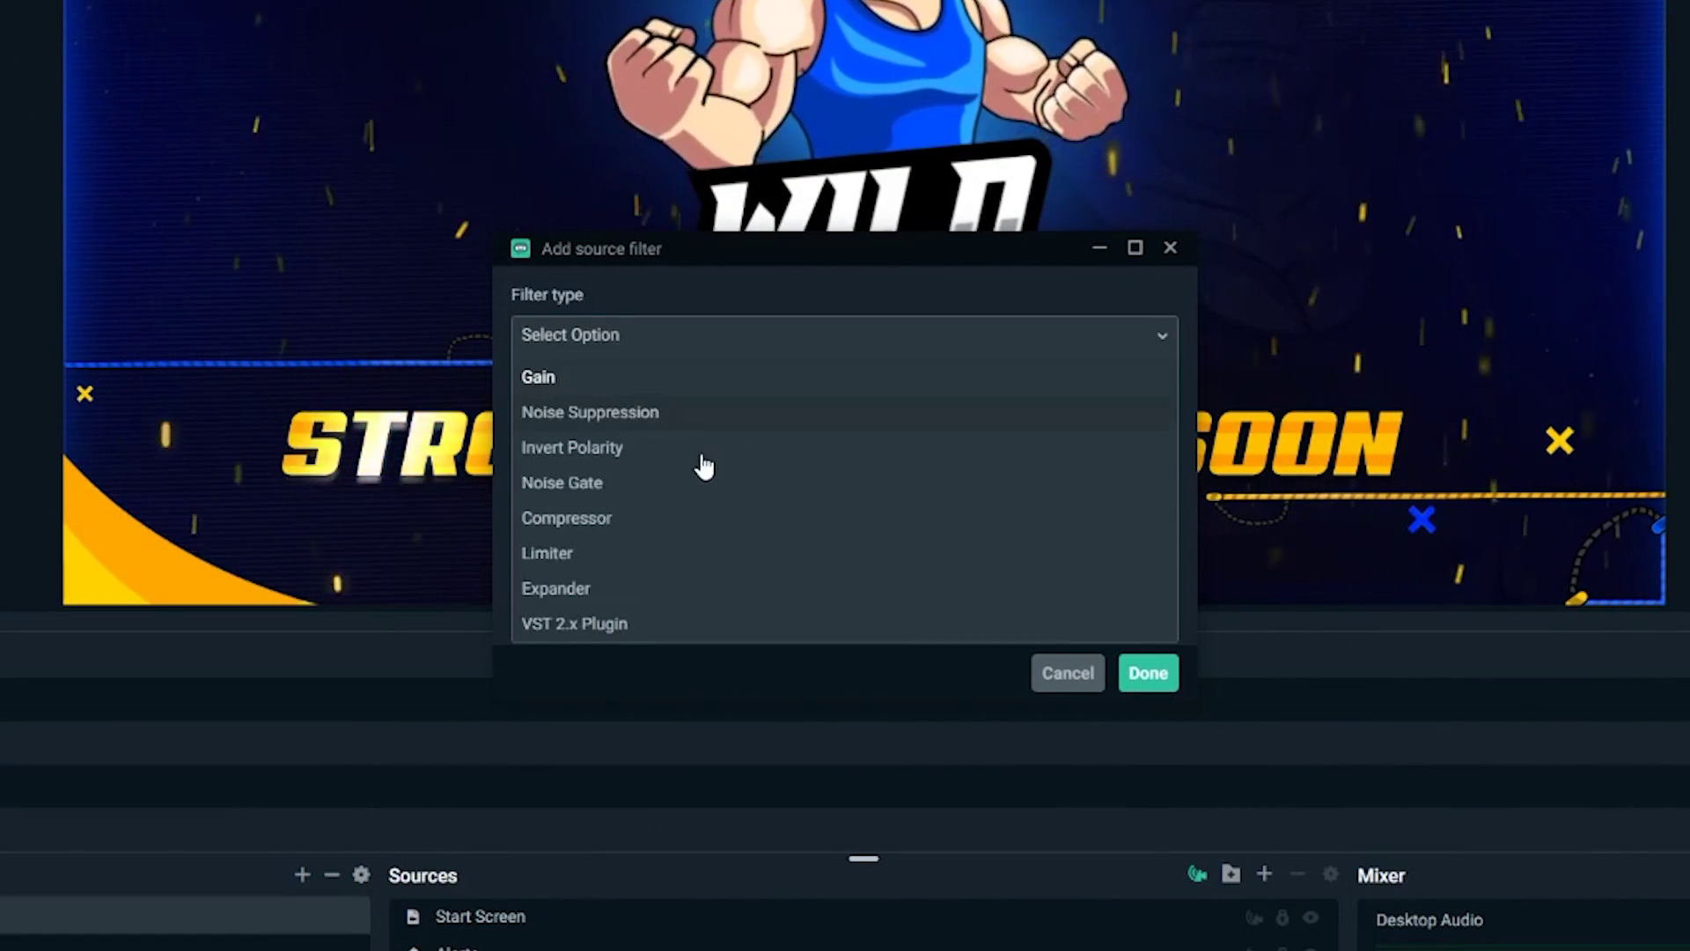
click(642, 518)
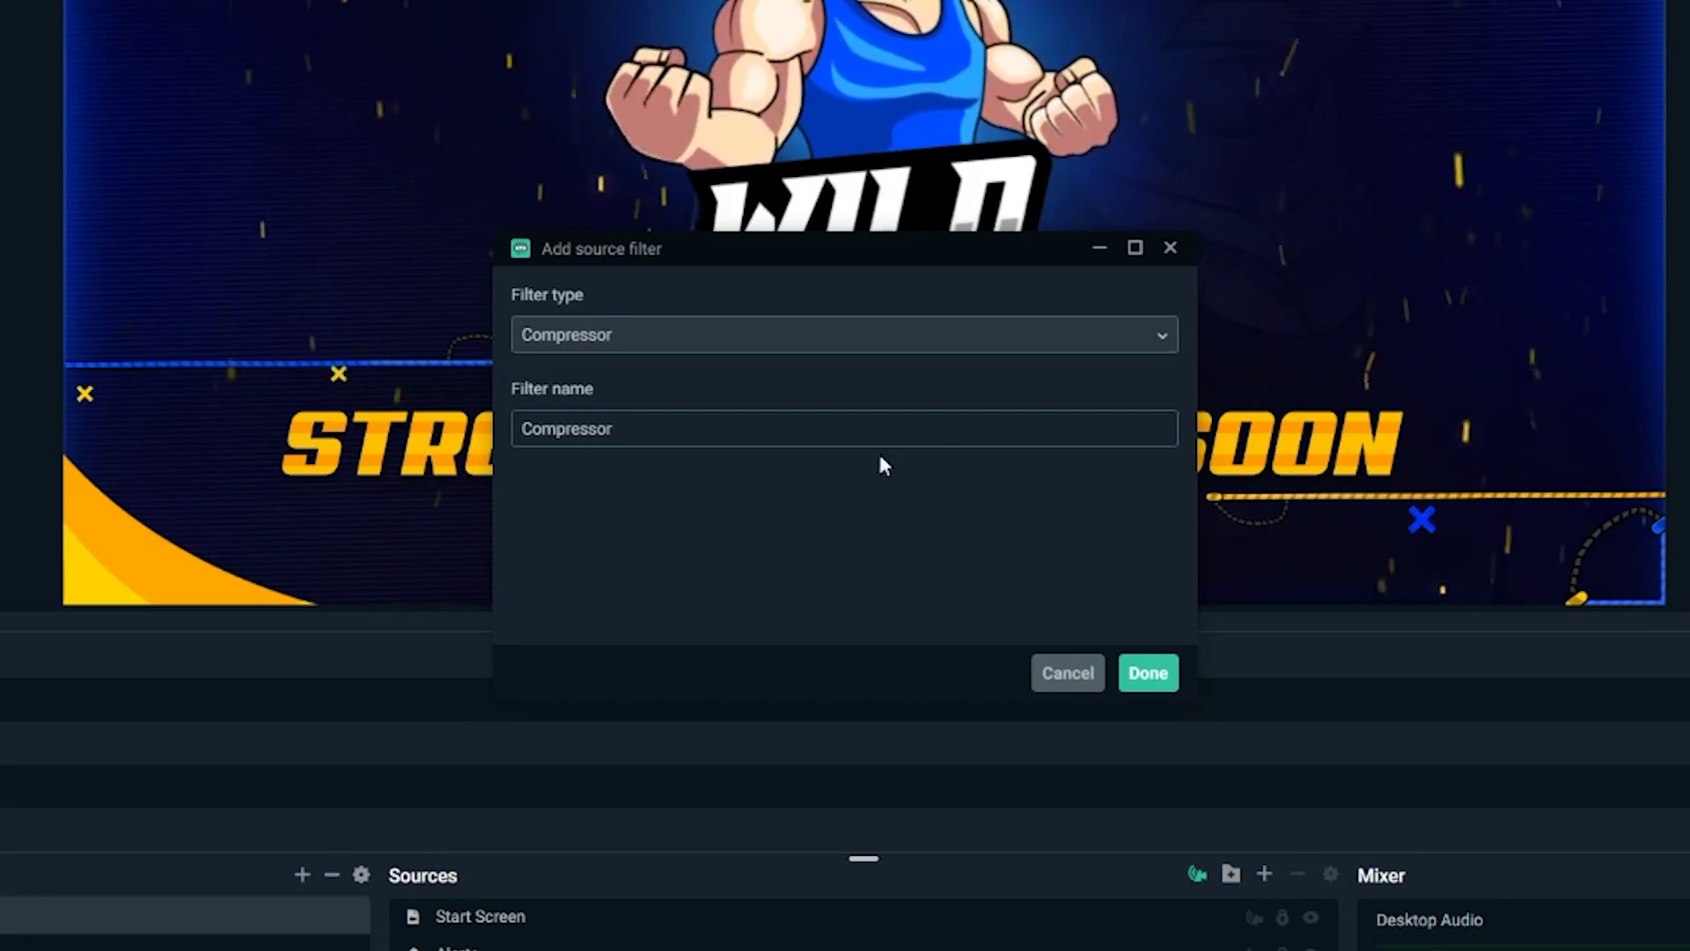
click(1148, 672)
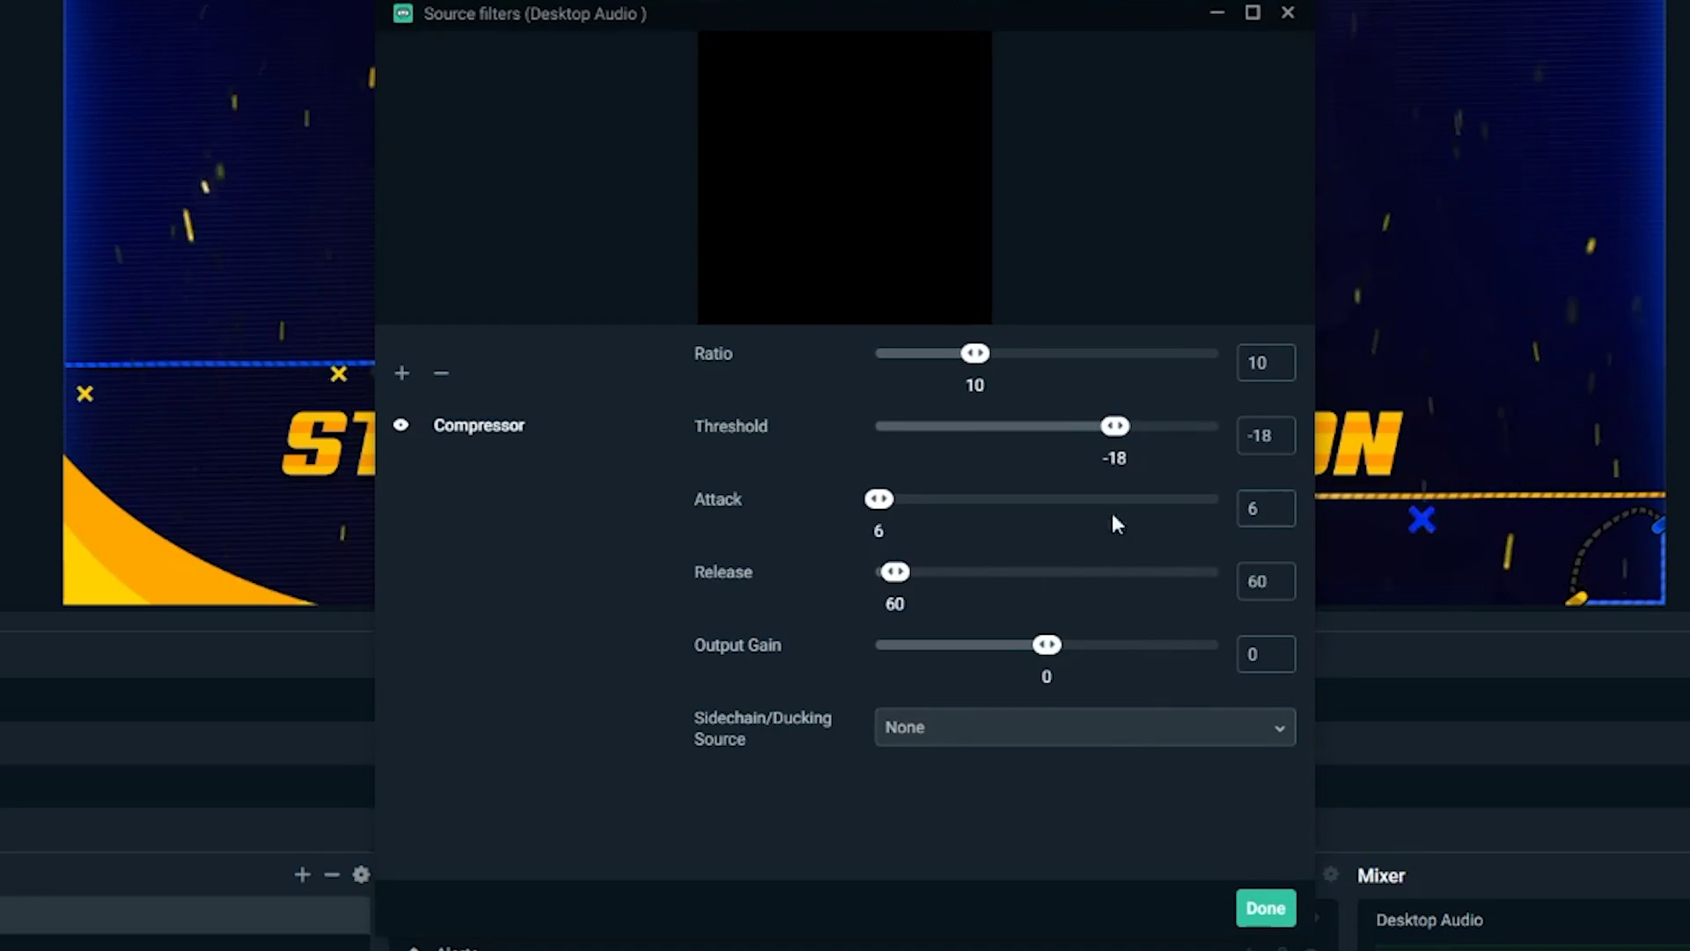
- Tune the Compressor to ratio 8, threshold -19.9 and attack 31
drag(974, 365, 941, 374)
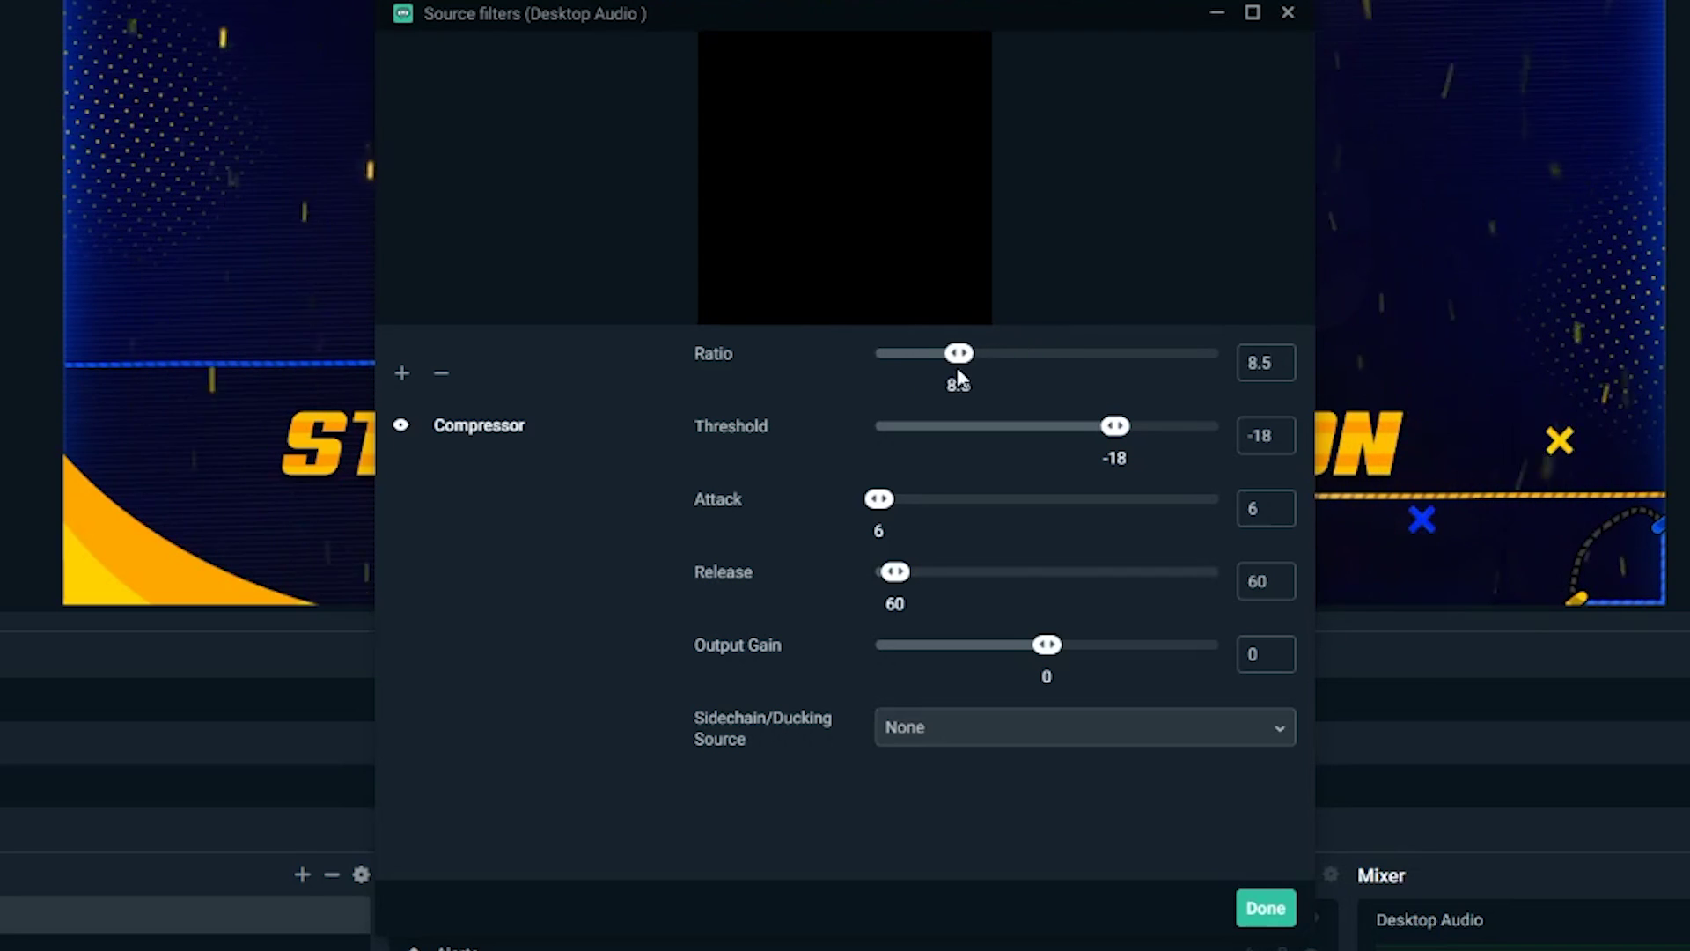
drag(958, 369, 952, 370)
drag(1115, 431, 1021, 431)
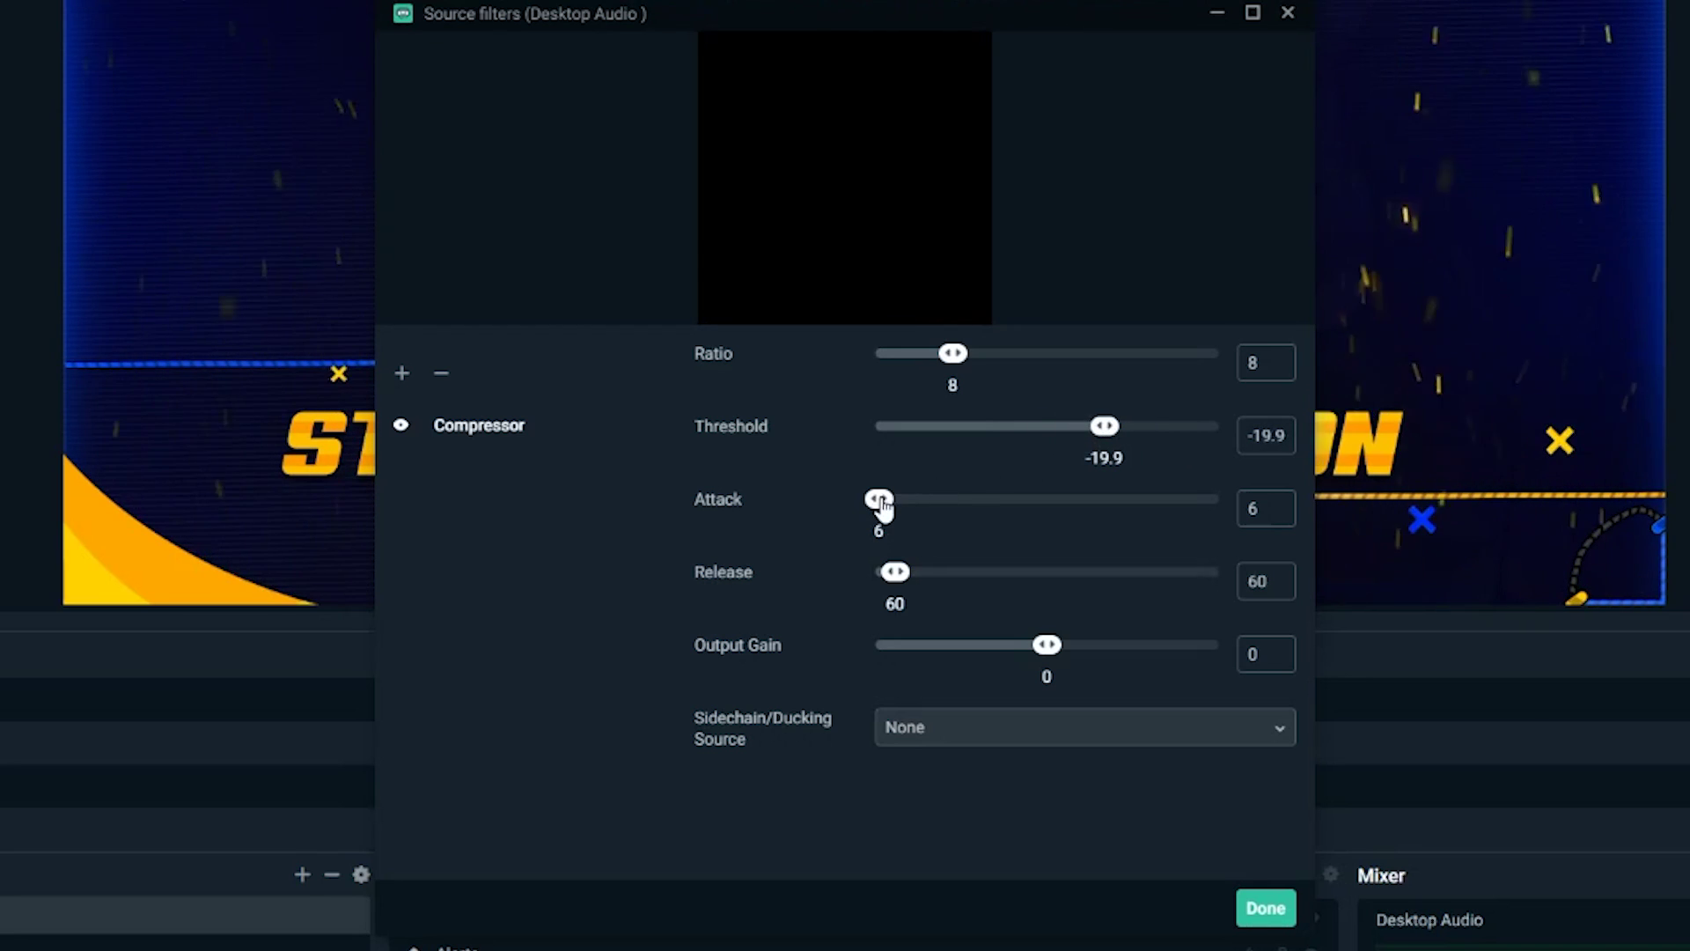
drag(918, 506, 969, 505)
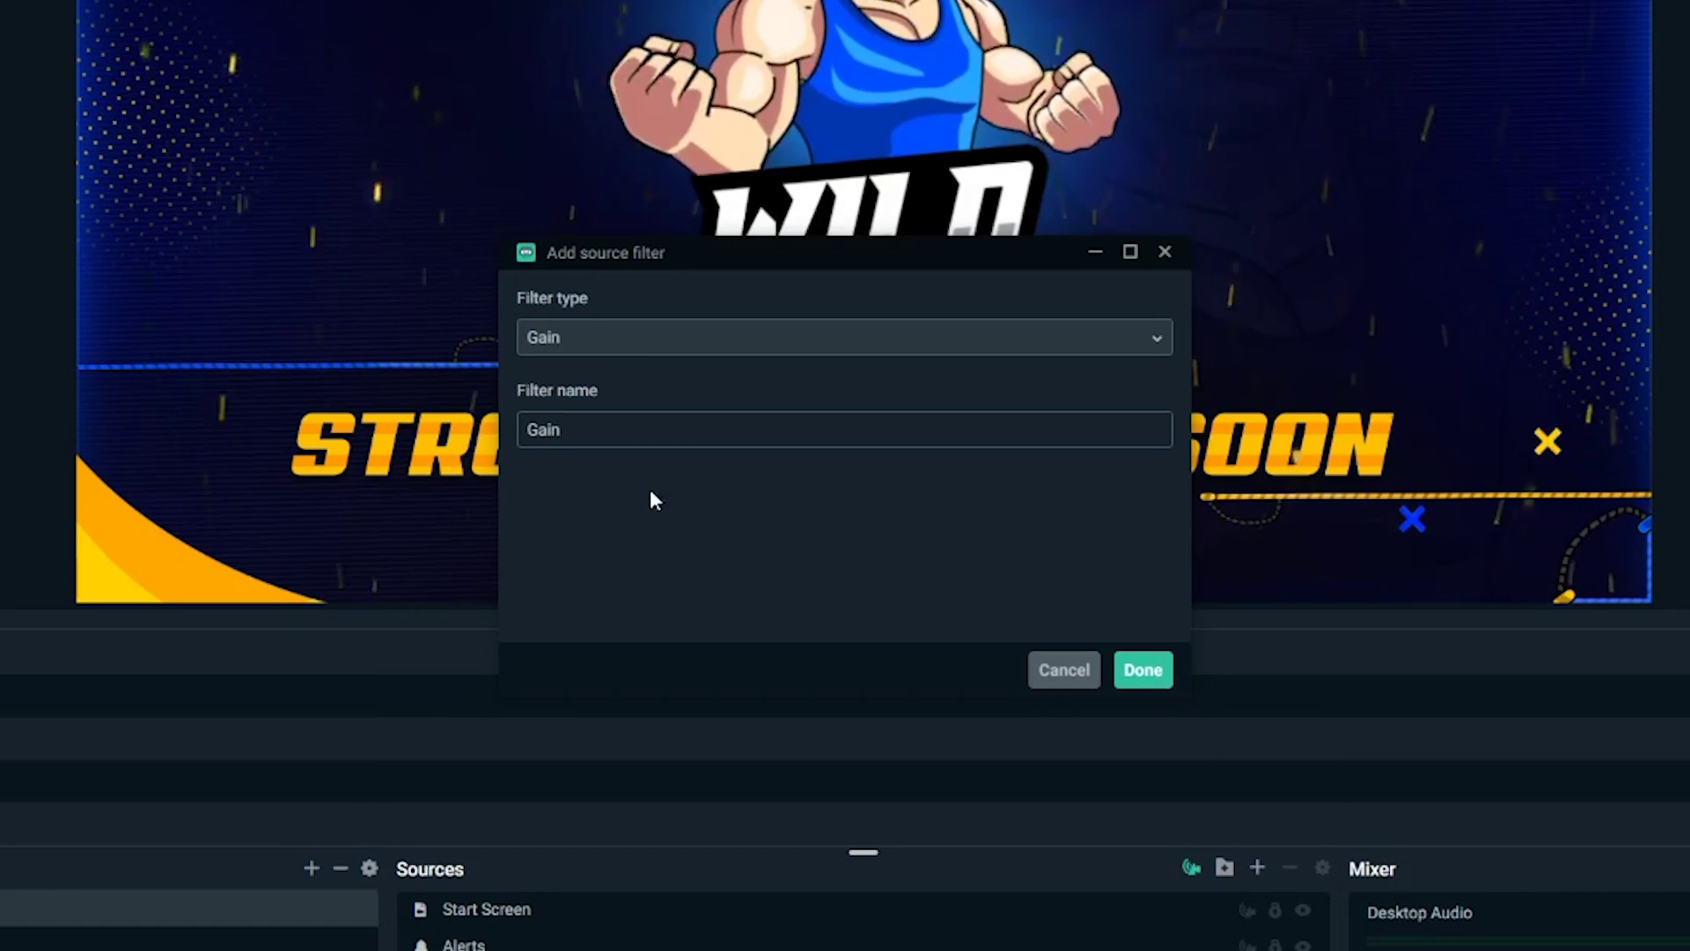
- Add an Expander filter to Desktop Audio and select the Expander preset
click(700, 352)
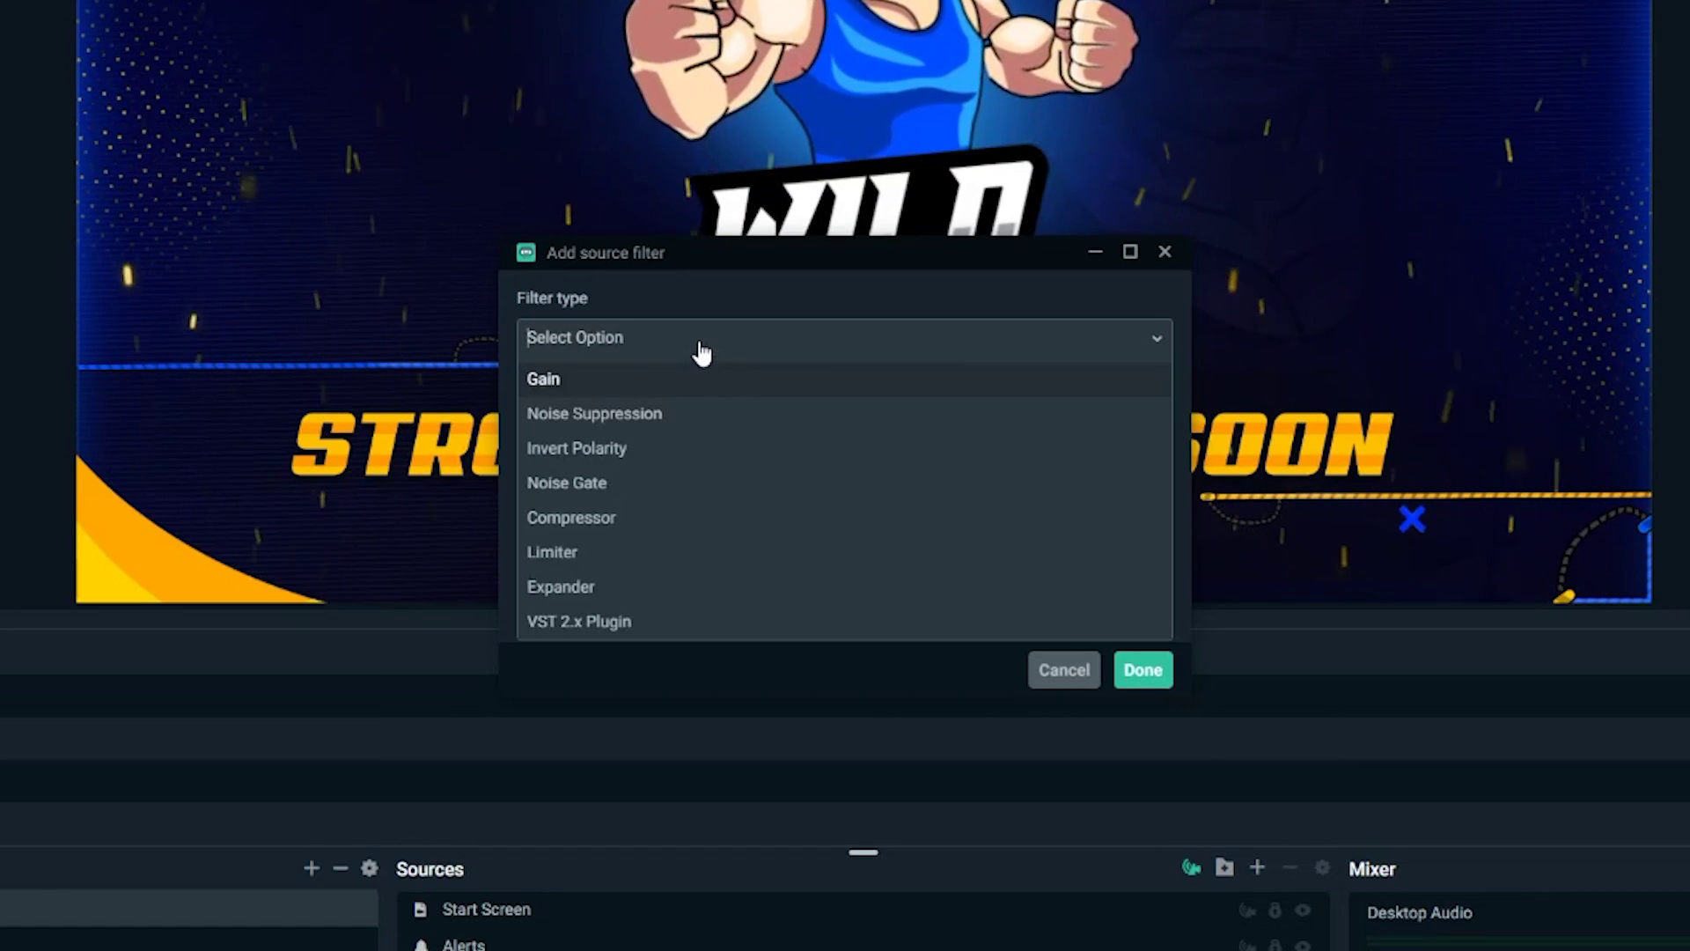
click(664, 587)
click(1144, 669)
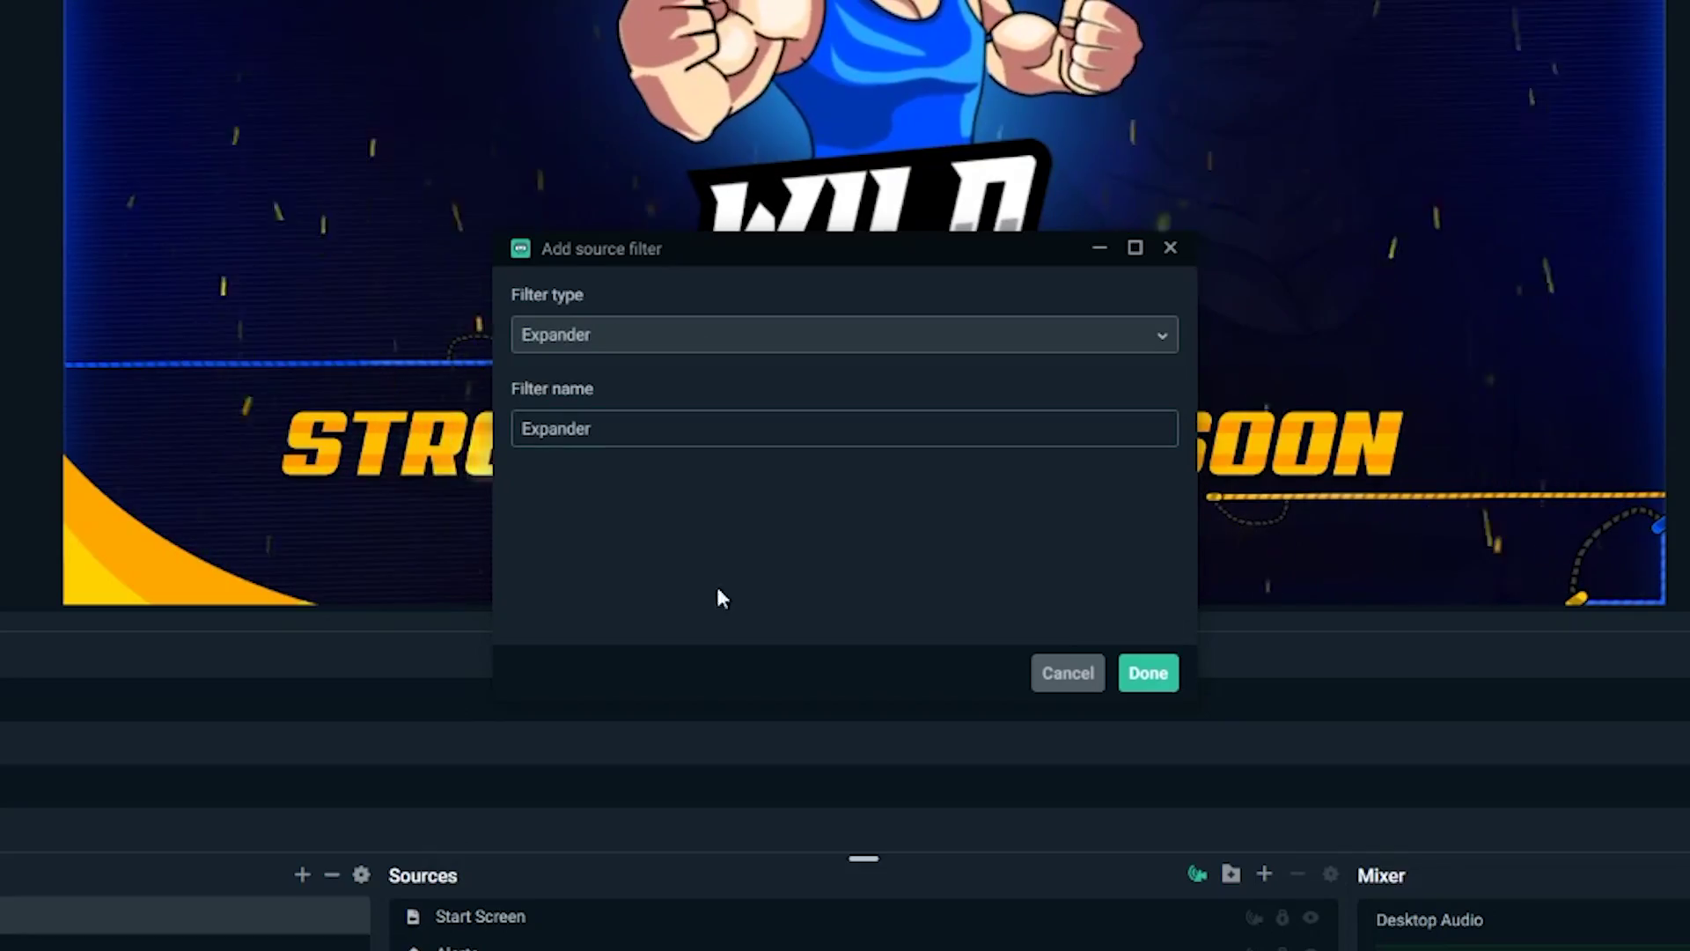
click(1149, 675)
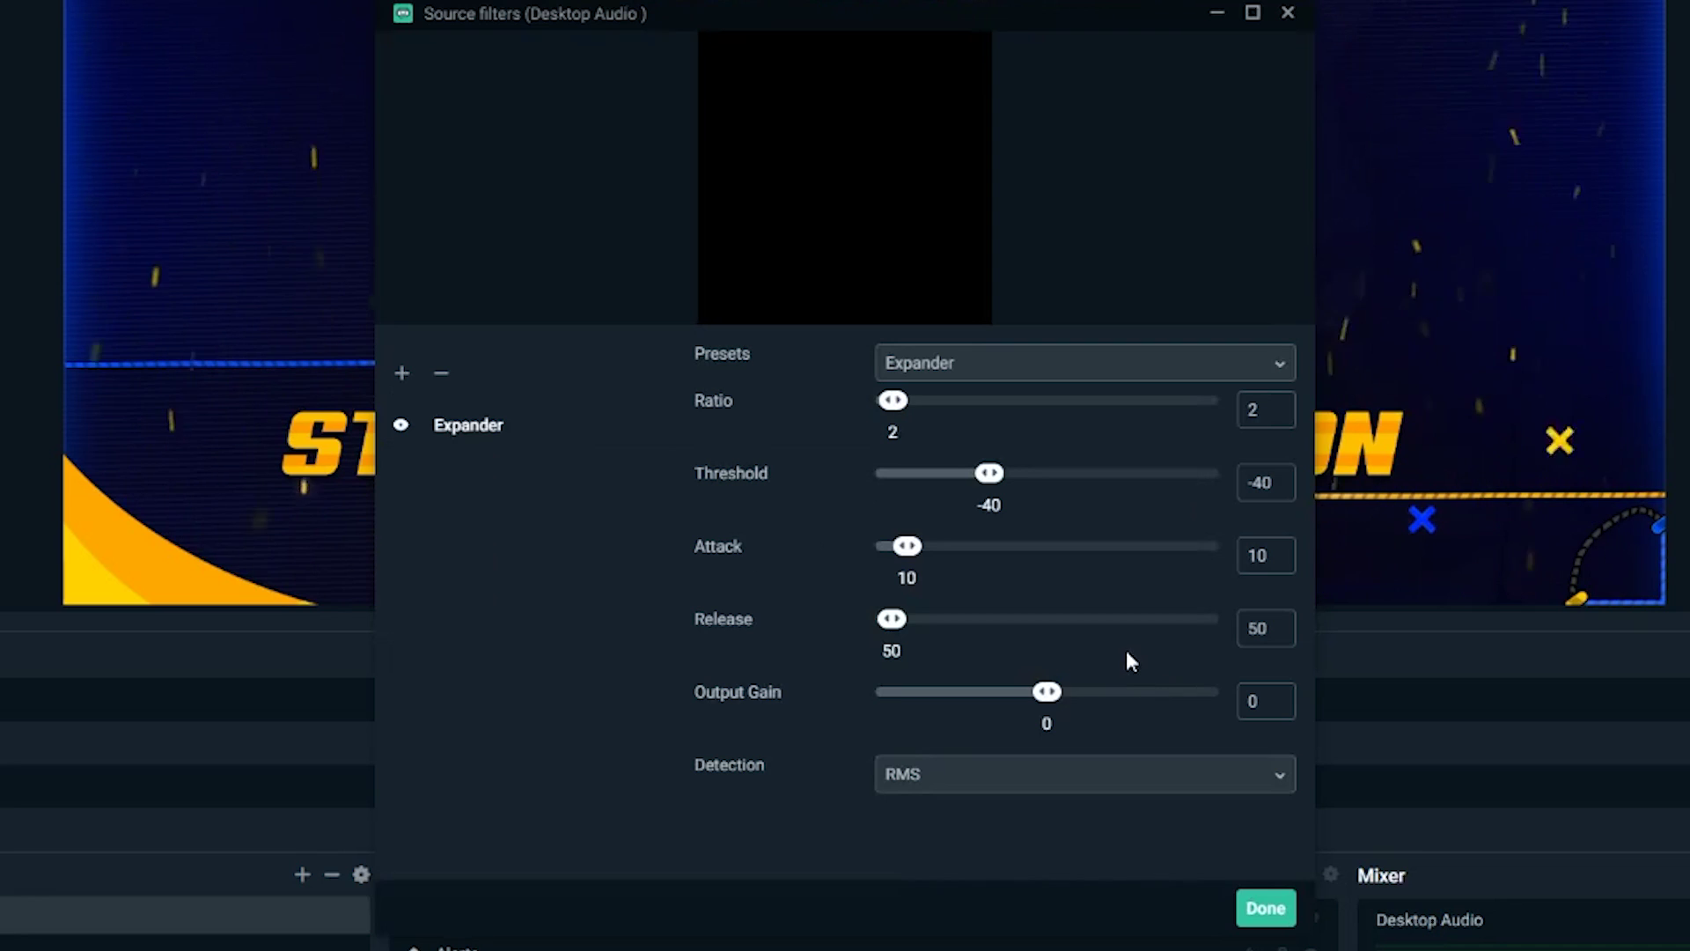
click(1254, 374)
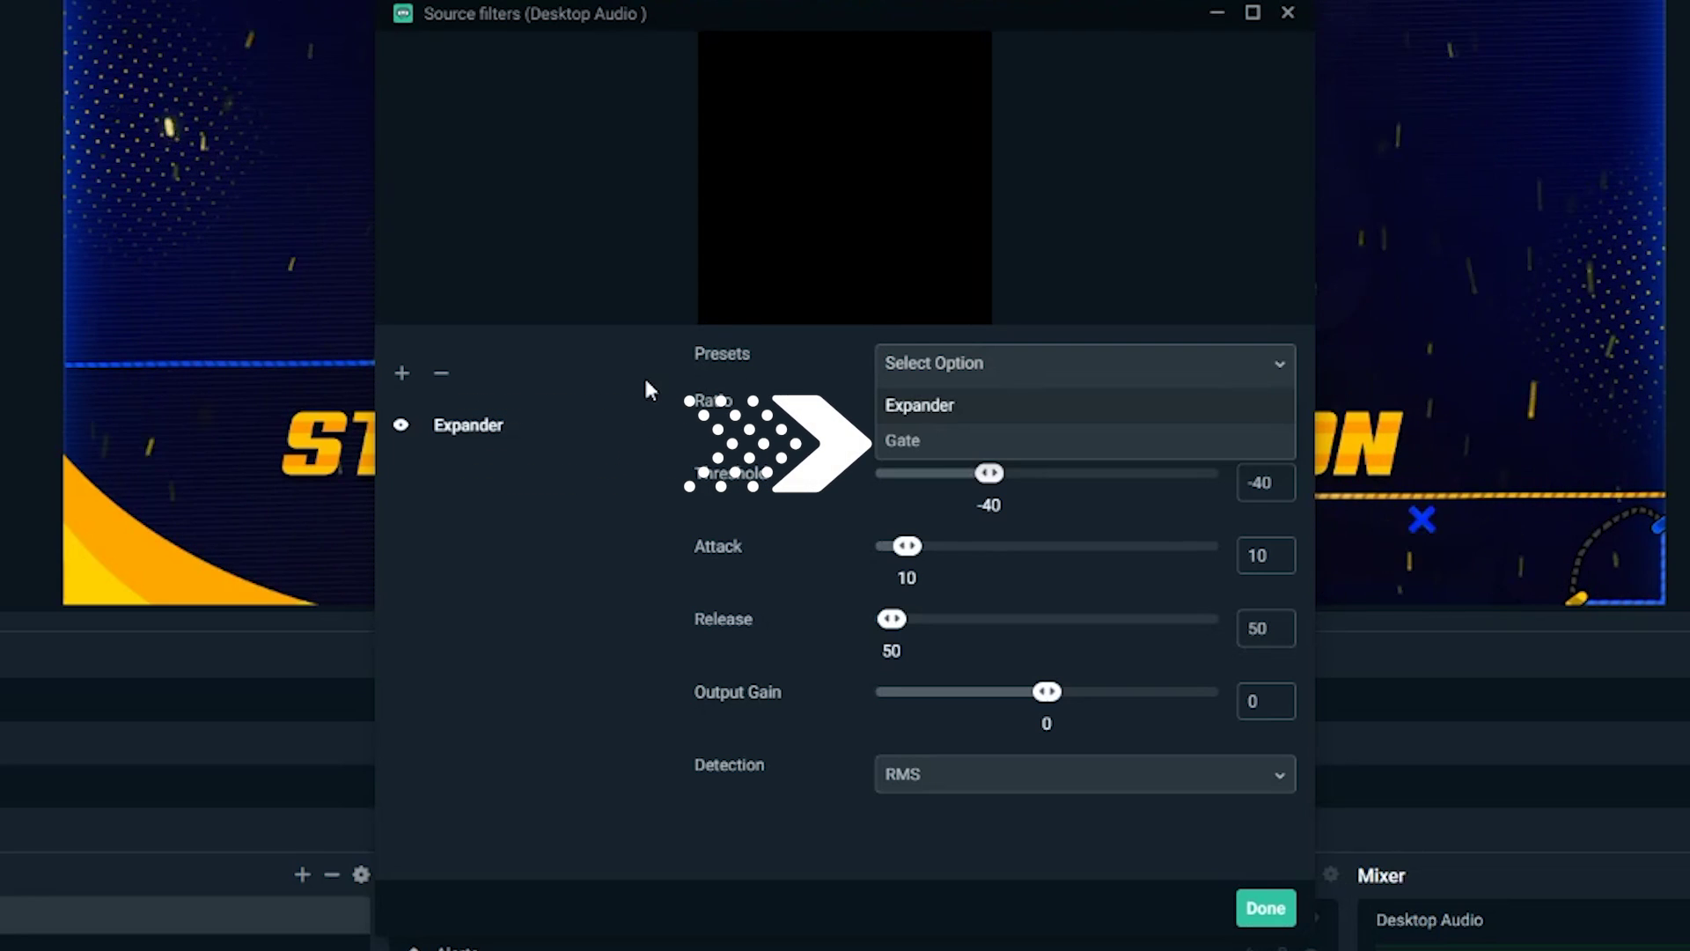
key(Return)
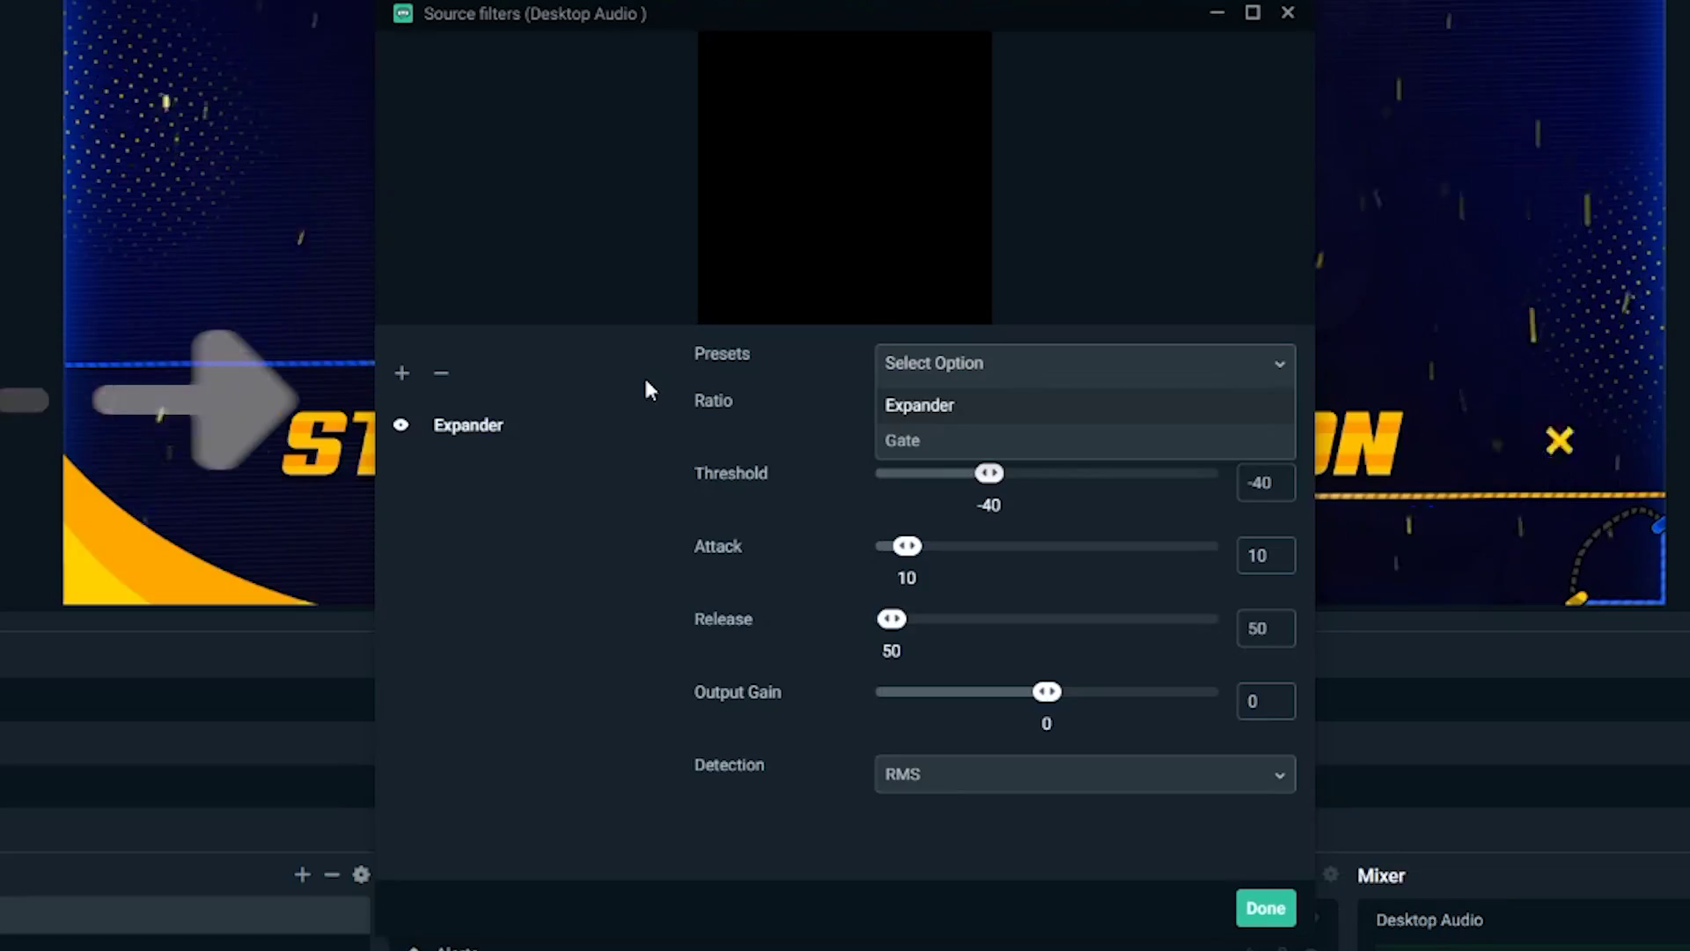
click(919, 405)
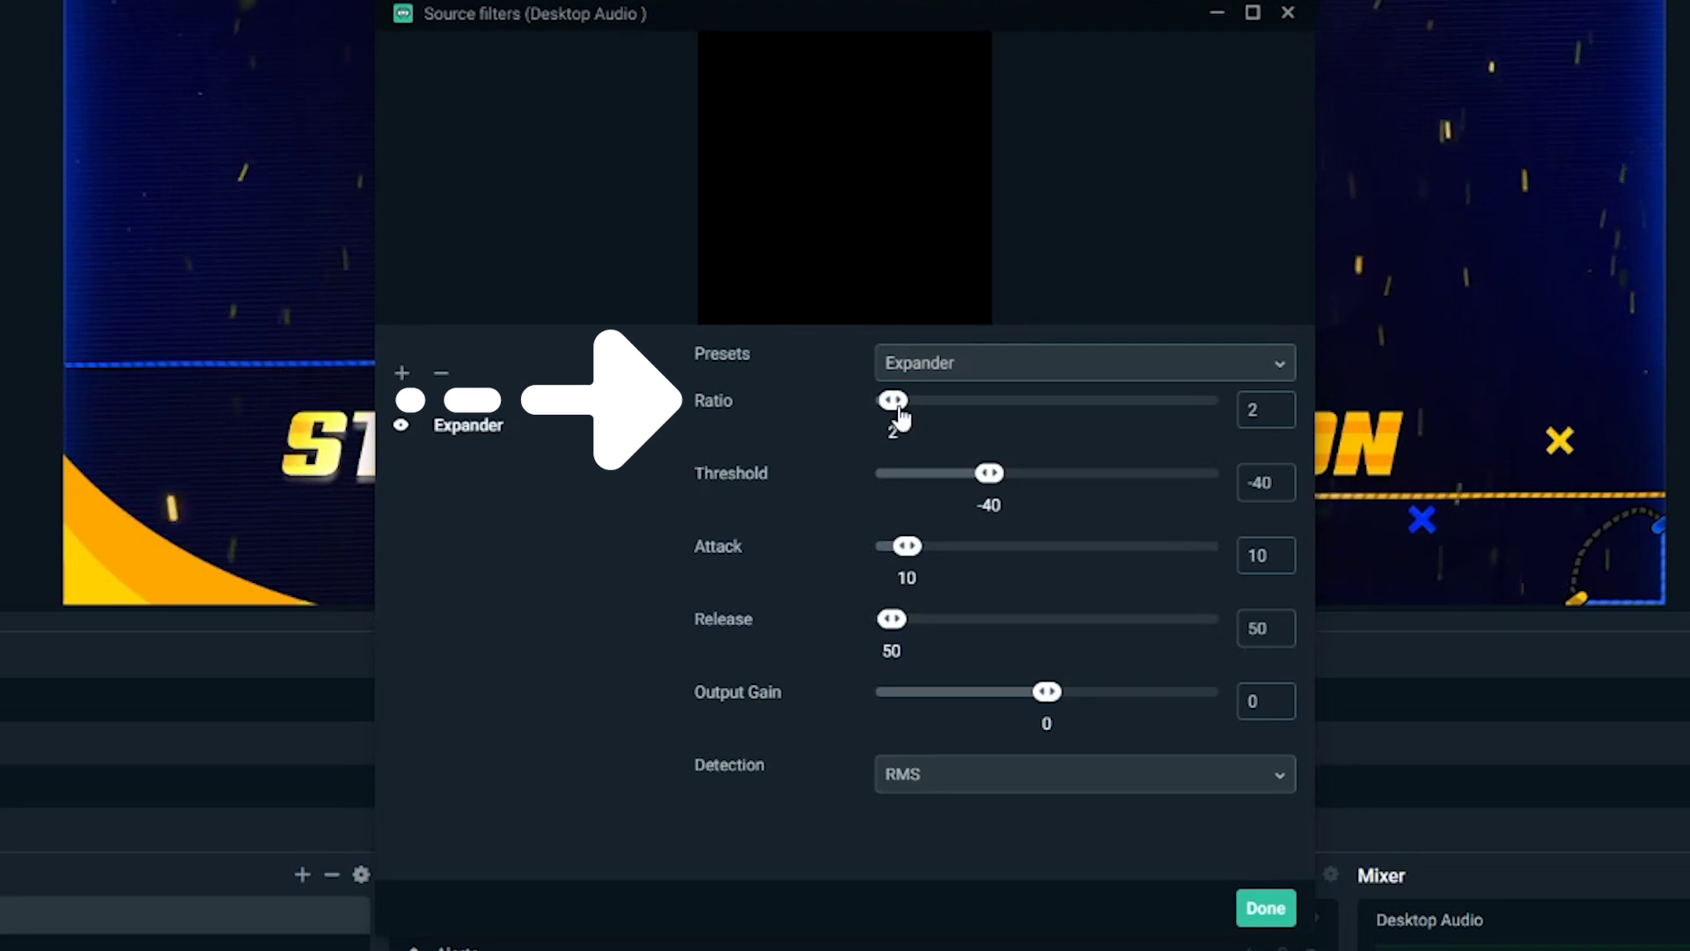
- Set the Expander to ratio 2.5, threshold -50.3, attack 13, release 84, output gain -24
drag(894, 403, 924, 427)
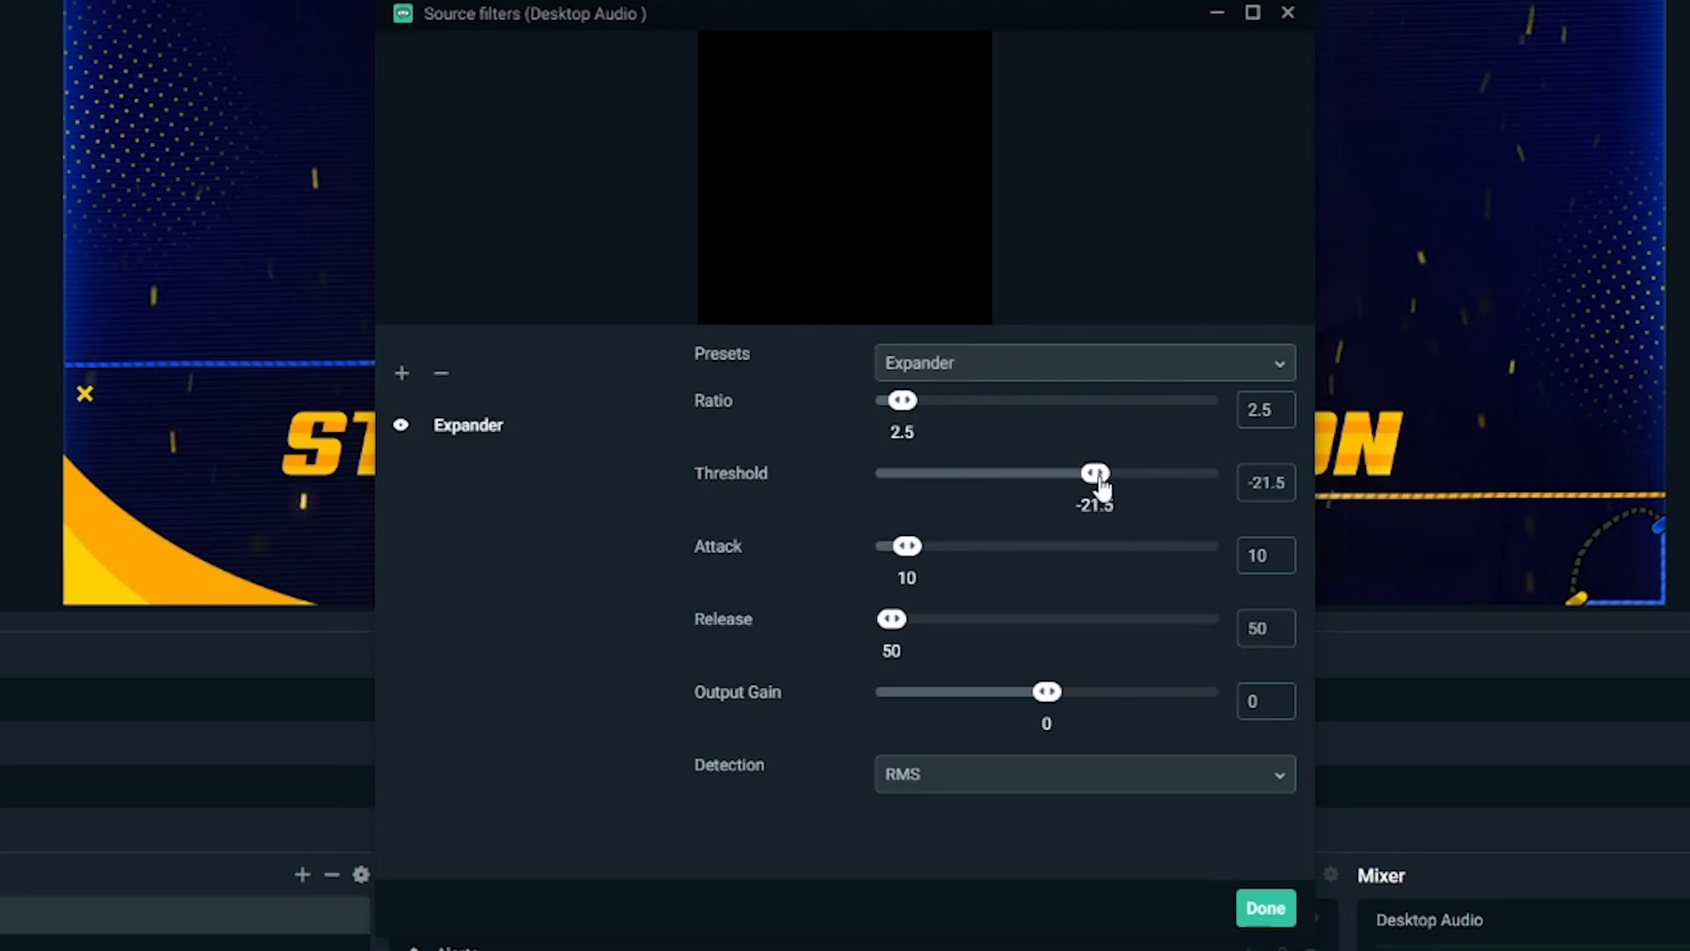
drag(1100, 486, 930, 488)
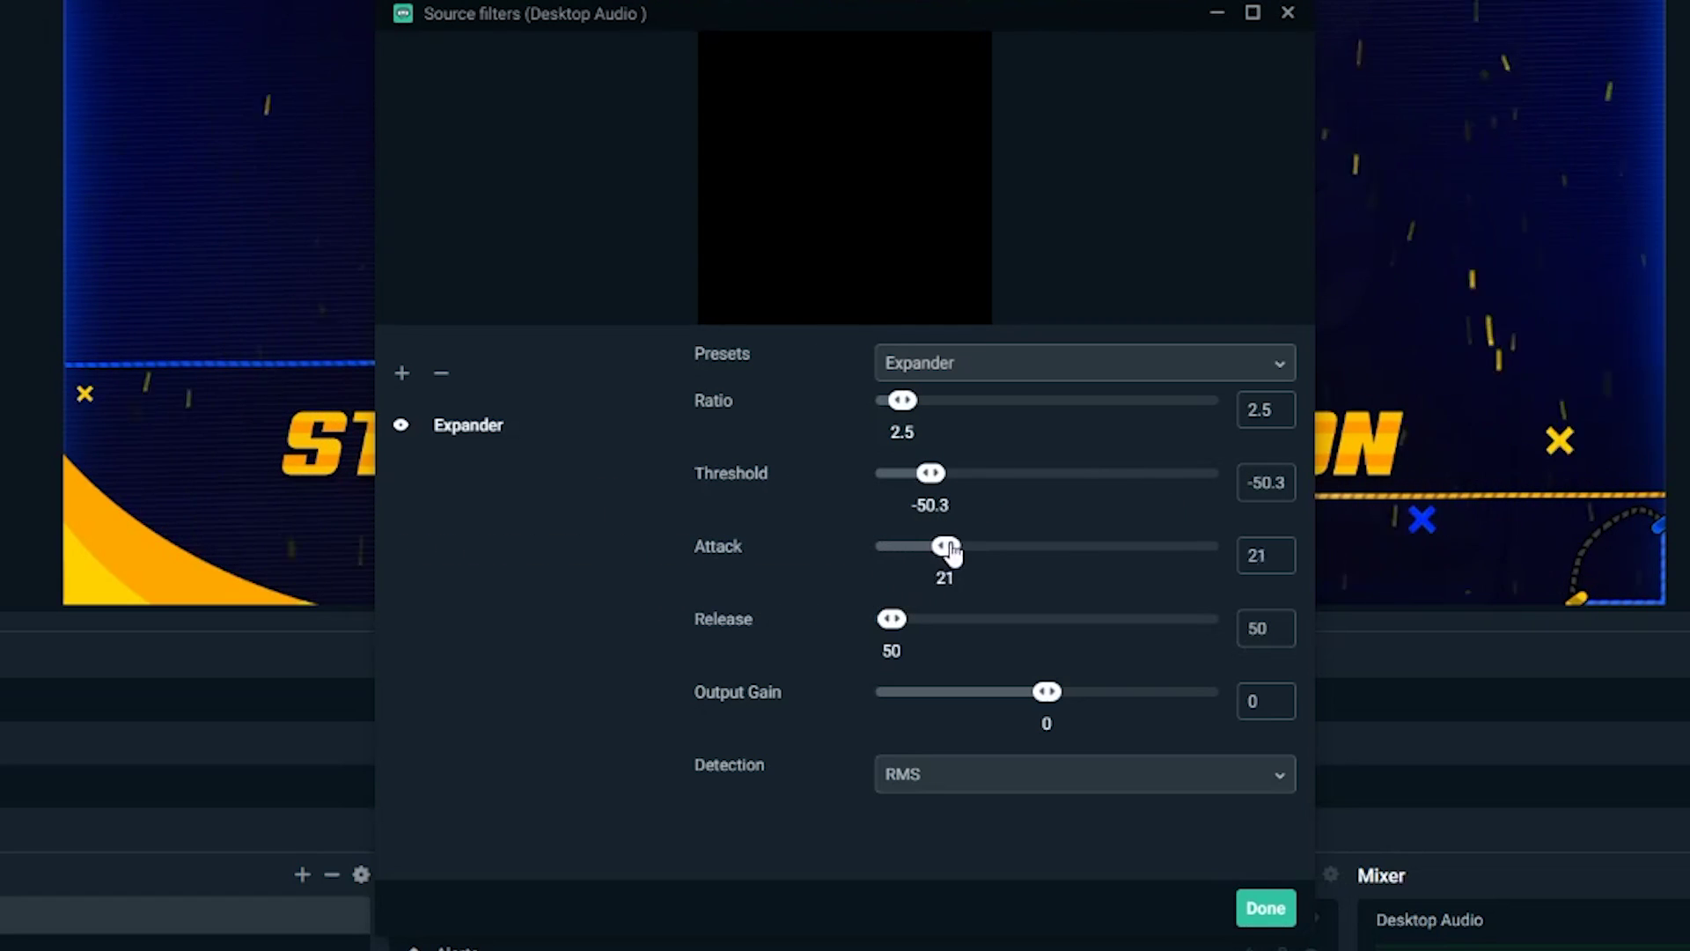
drag(1091, 554, 989, 556)
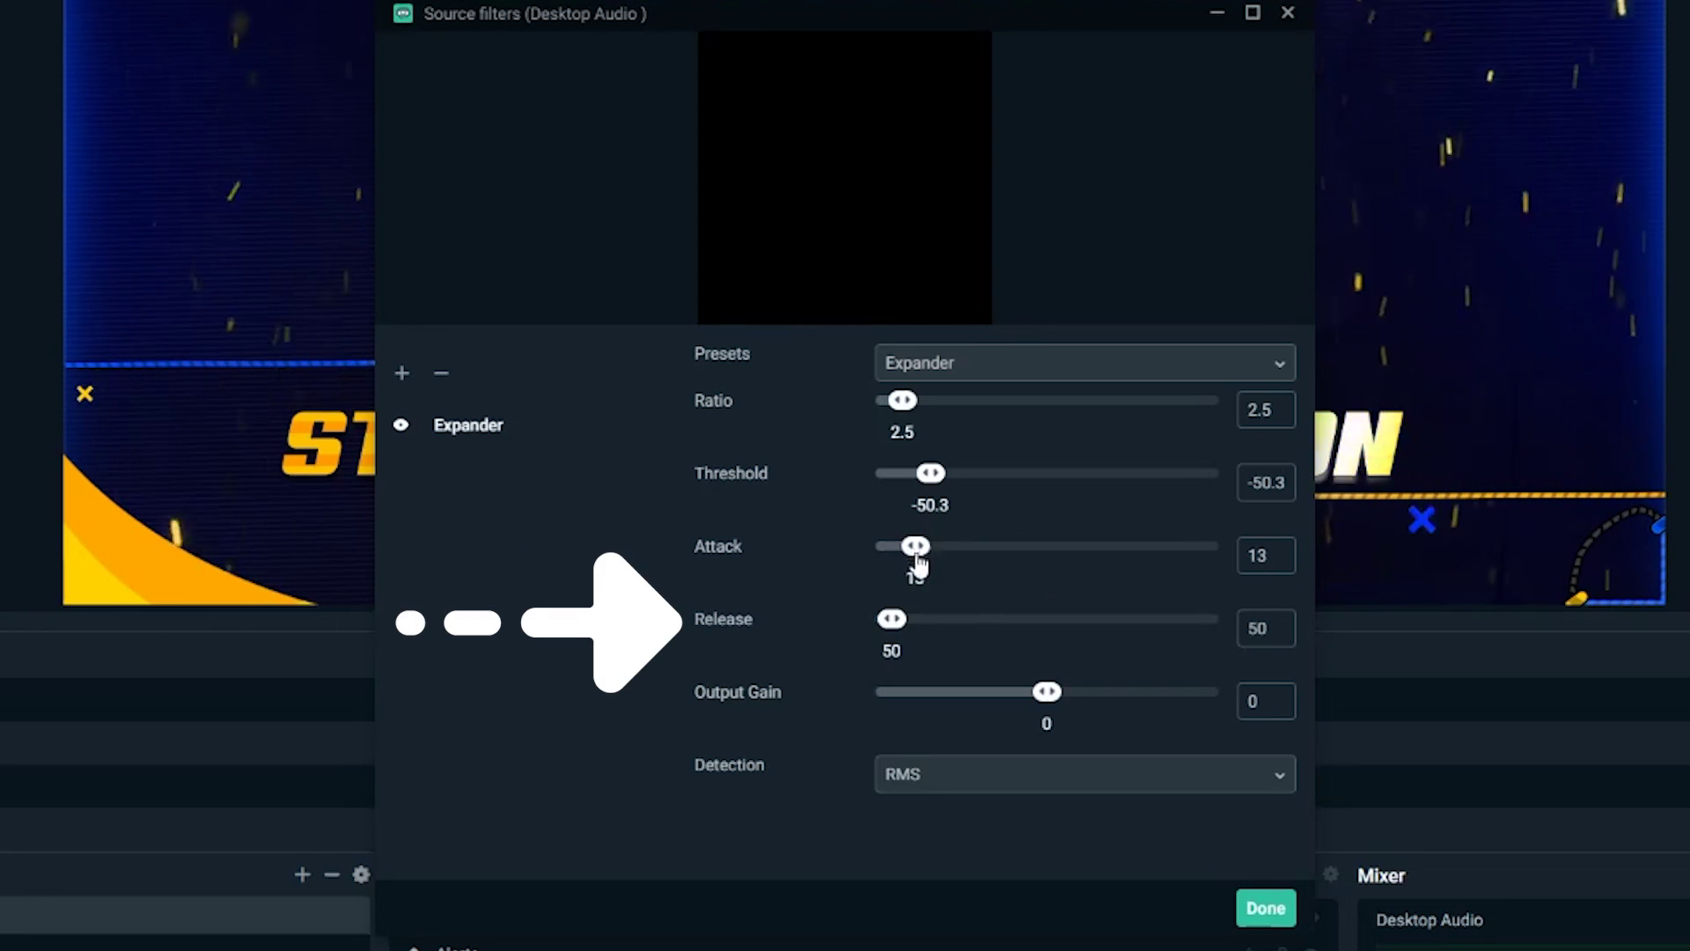
drag(892, 619, 898, 622)
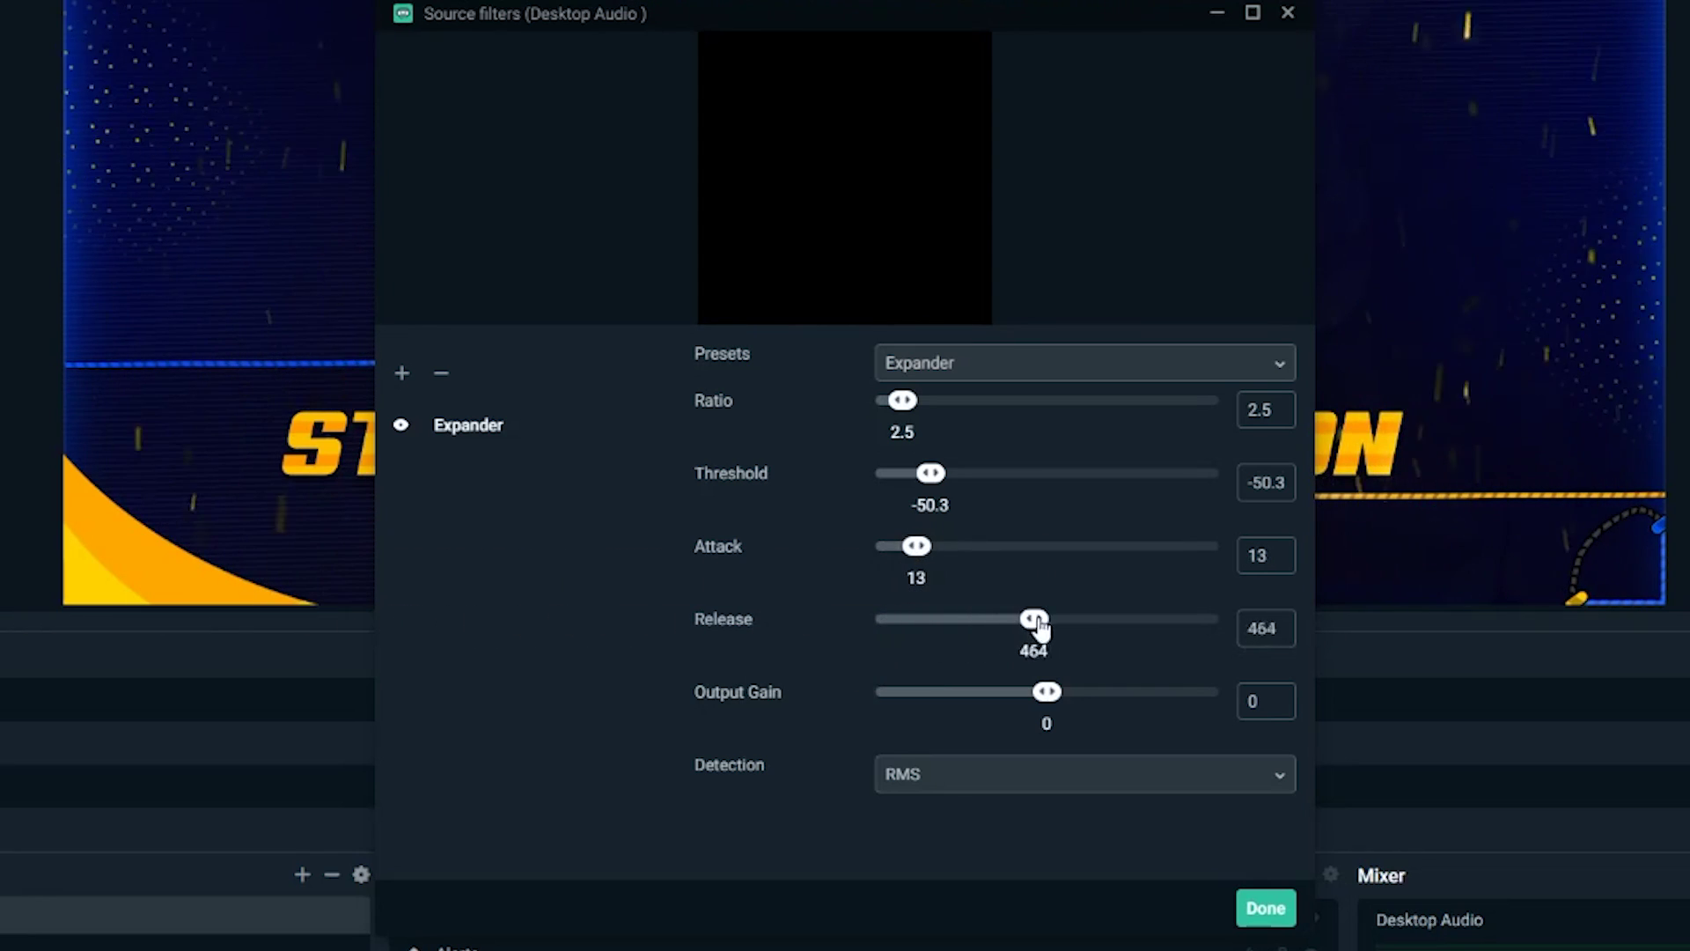
drag(1116, 626, 907, 626)
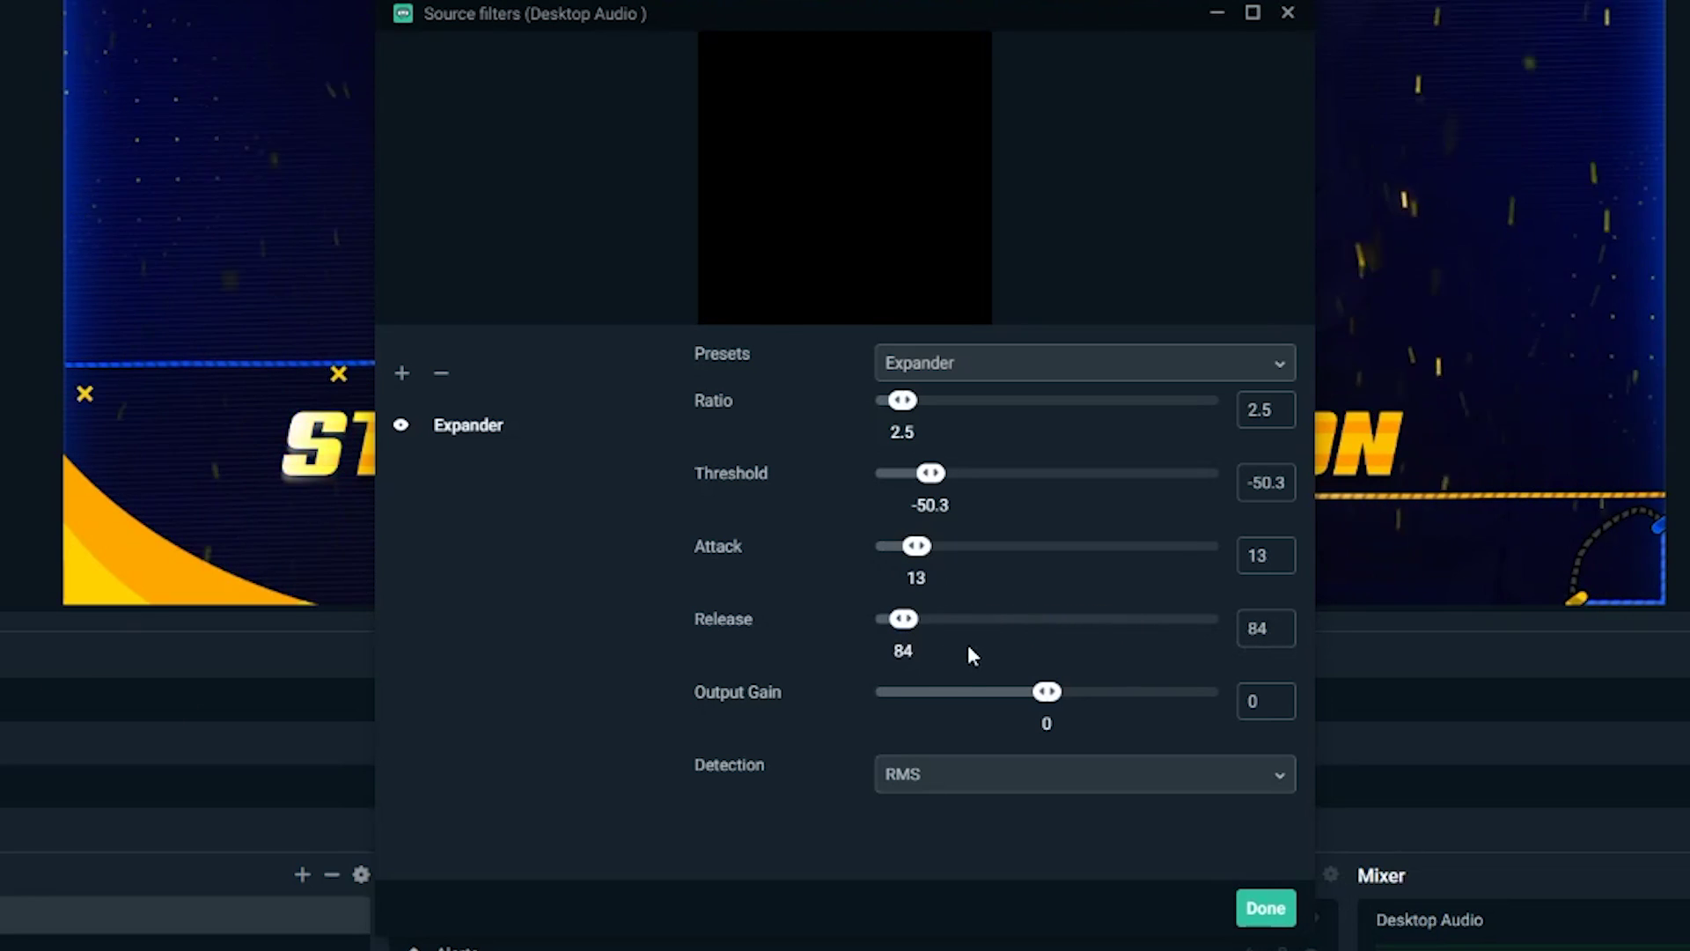
drag(1047, 692, 918, 700)
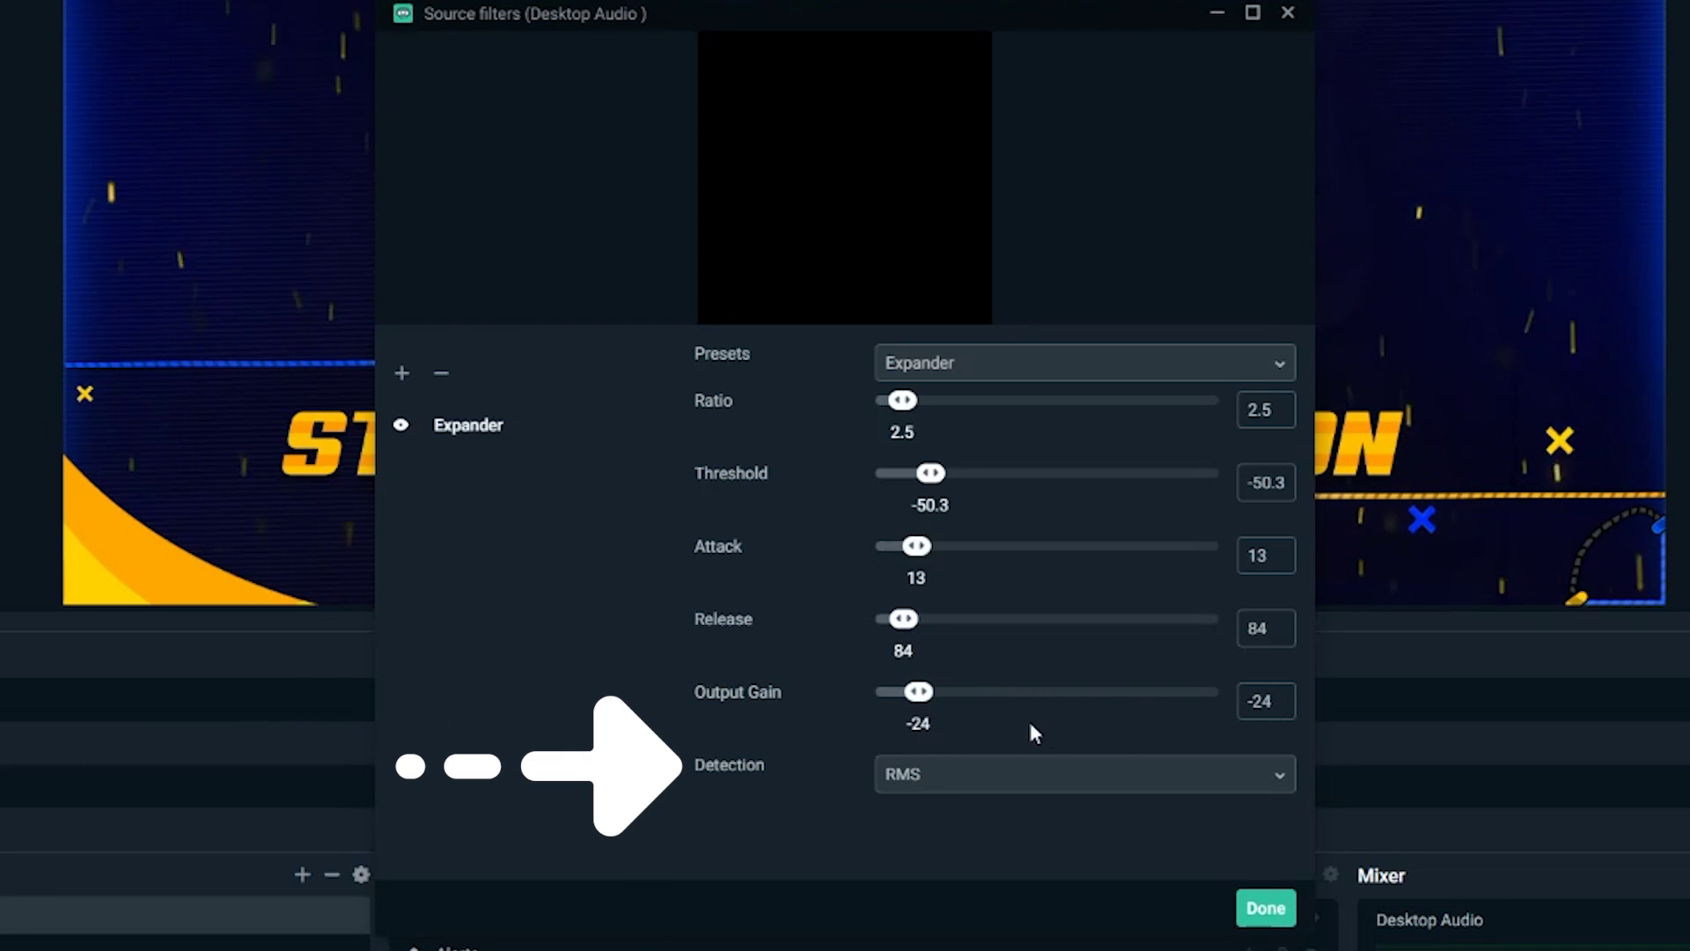
click(1275, 776)
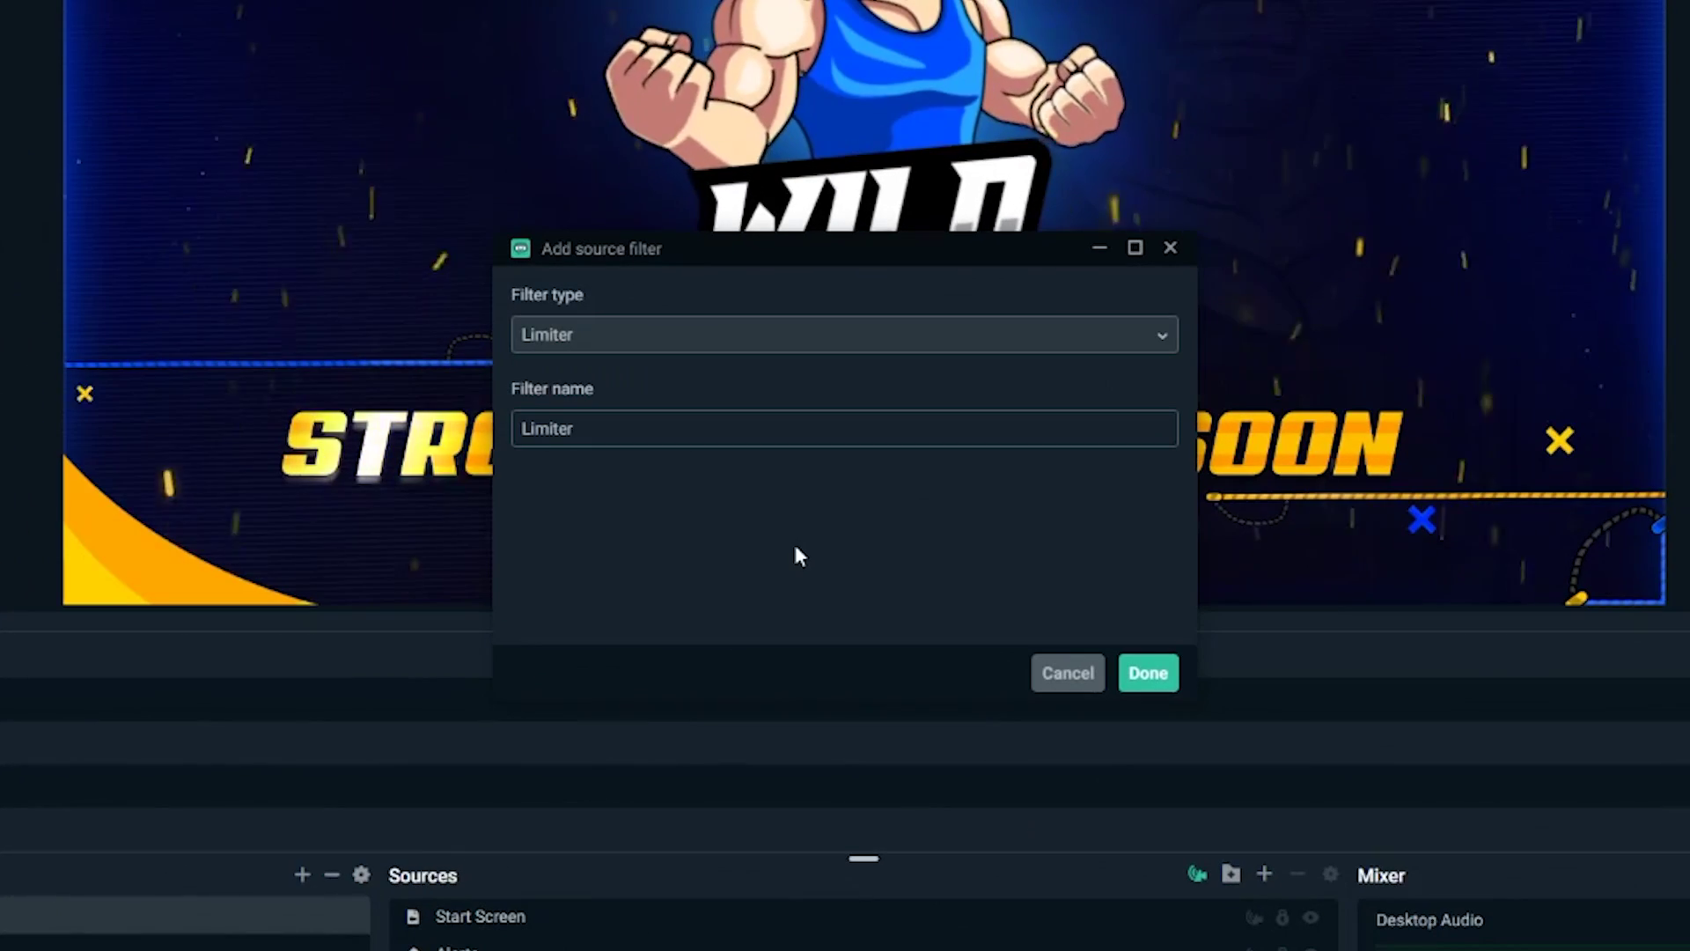
- Add a Limiter filter to Desktop Audio and lower its threshold to -8.1
click(1159, 673)
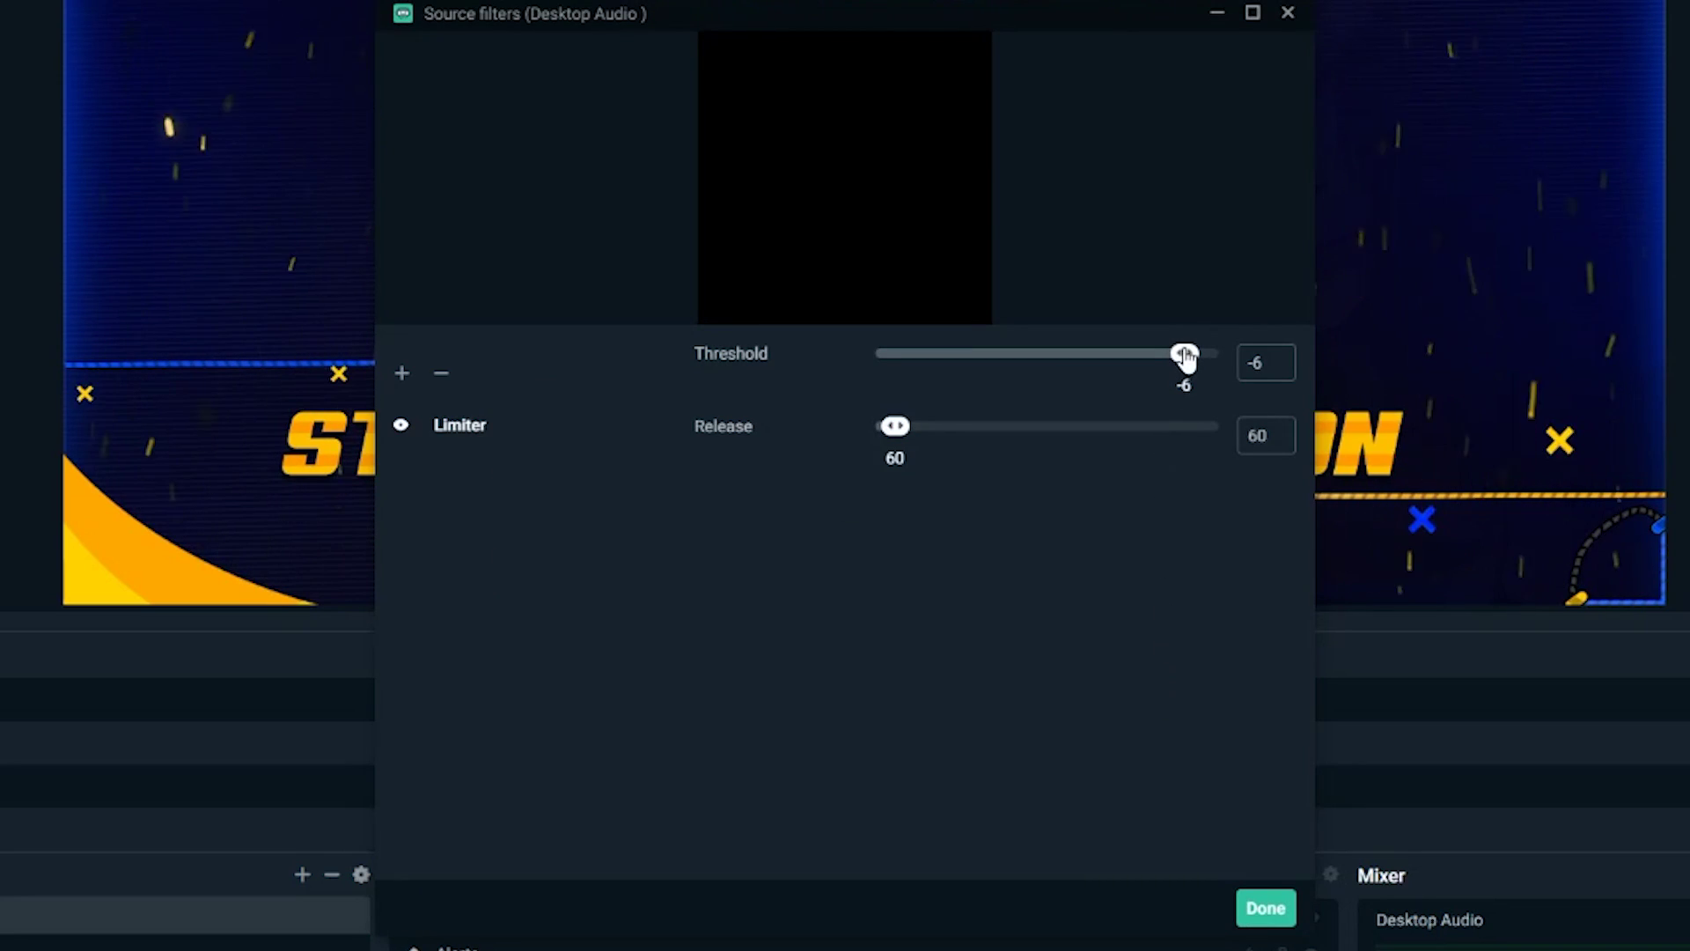
drag(1168, 361, 1087, 376)
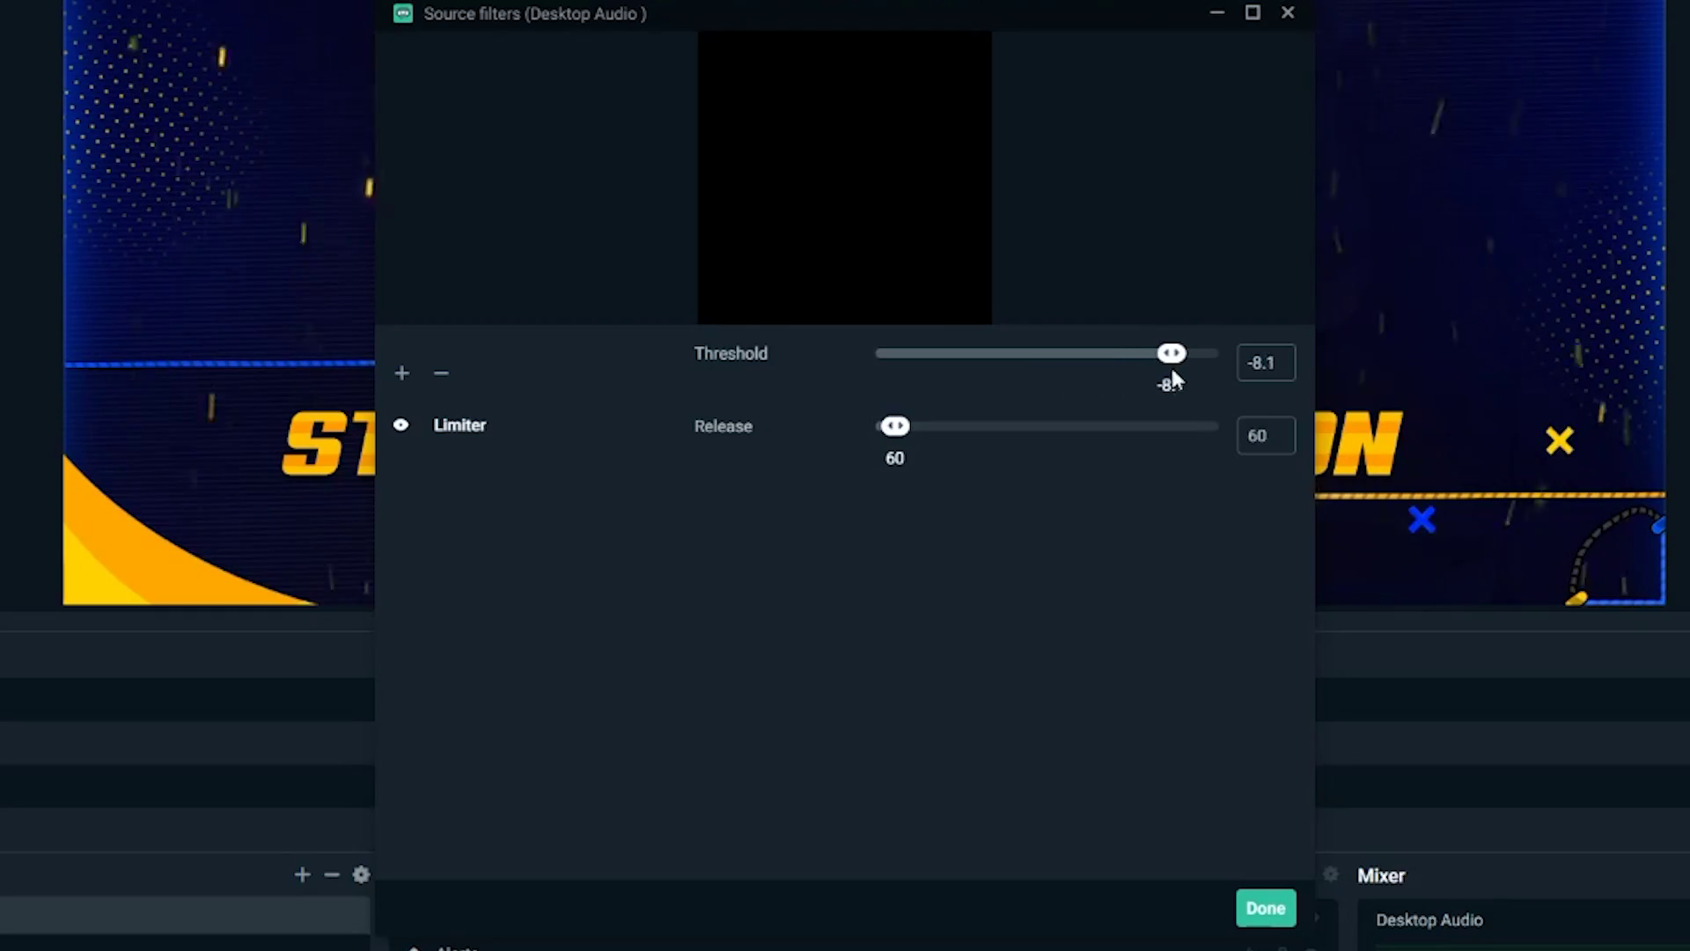